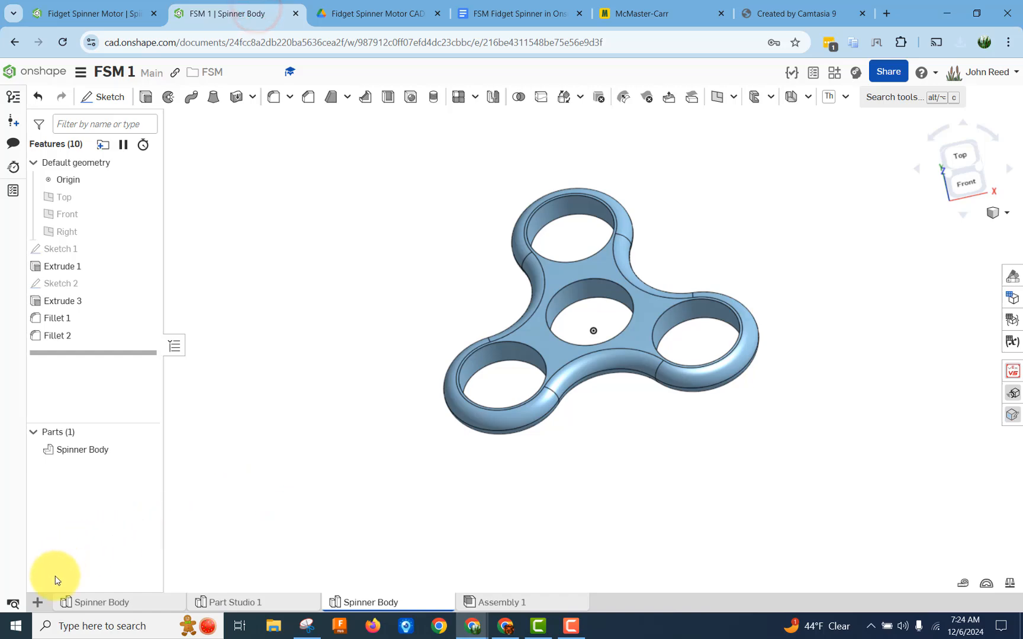
# Import 6383K15_Ball Bearing.STEP from the Downloads folder into this document, keeping its appearances.
pyautogui.click(37, 603)
pyautogui.click(103, 579)
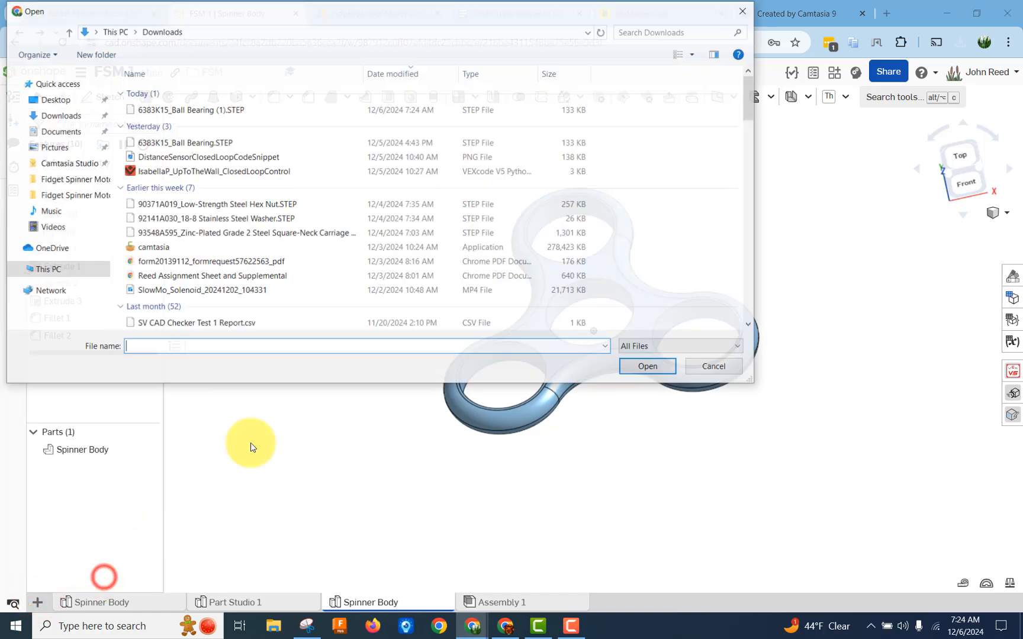
pyautogui.click(186, 143)
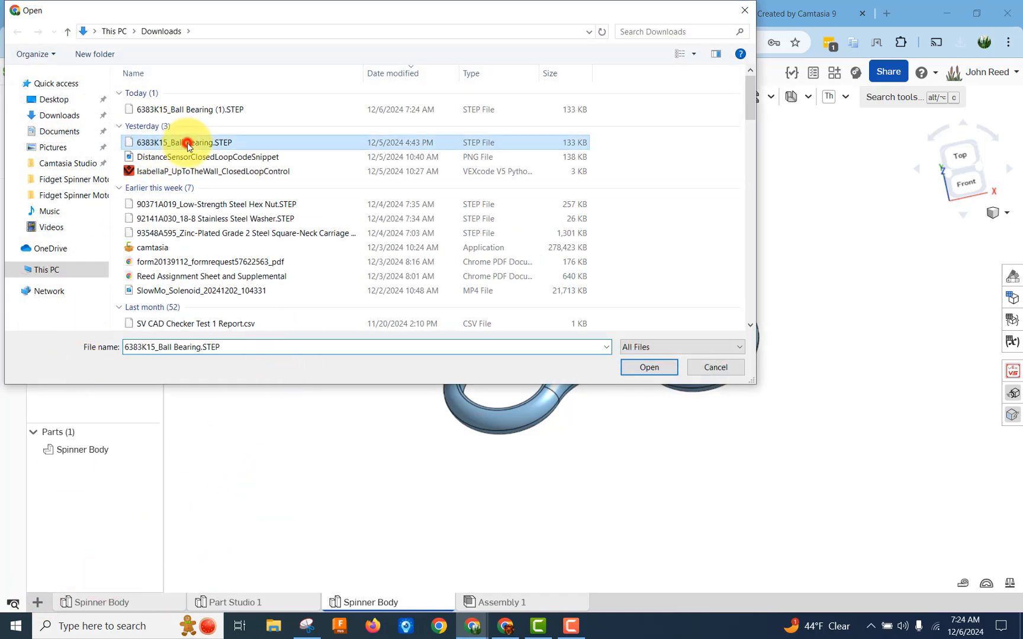
pyautogui.click(649, 366)
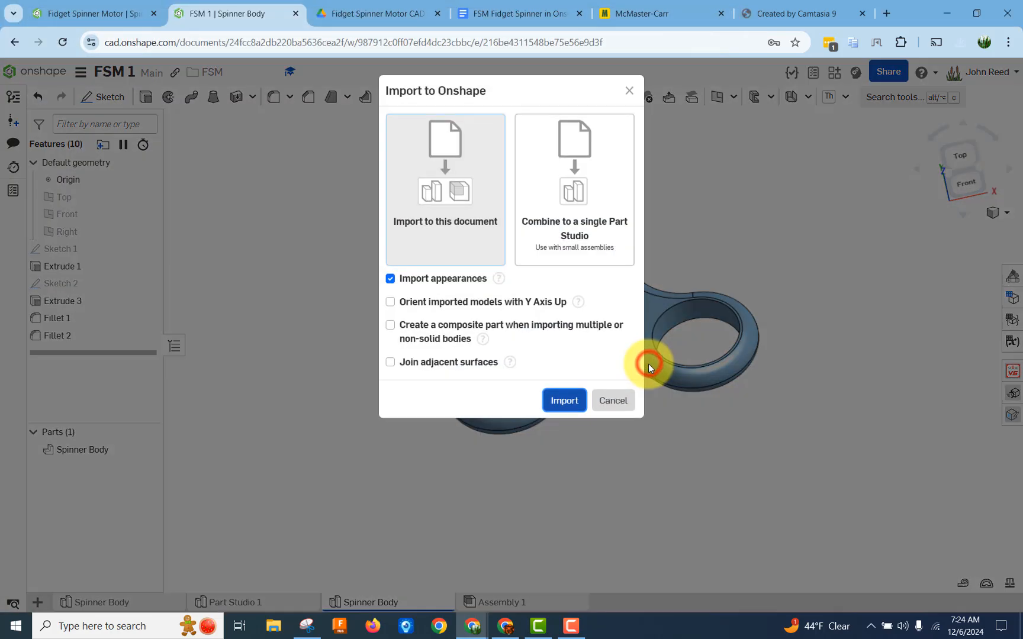
pyautogui.click(567, 400)
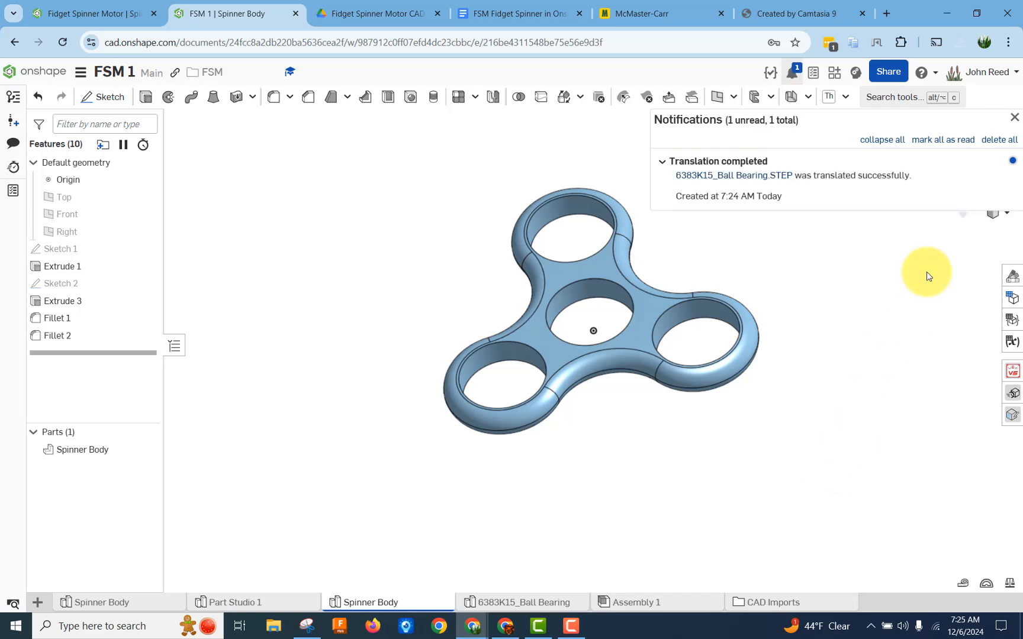
pyautogui.click(1014, 120)
# Open the imported 6383K15_Ball Bearing part studio, hide its default planes and inspect the bearing with its list of parts.
pyautogui.click(524, 601)
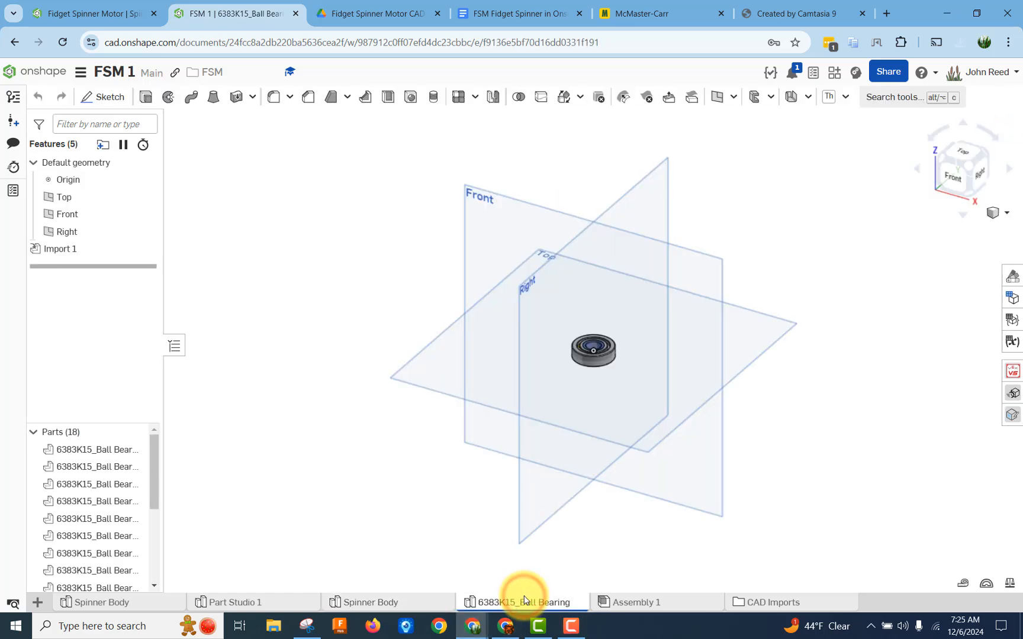
pyautogui.press('p')
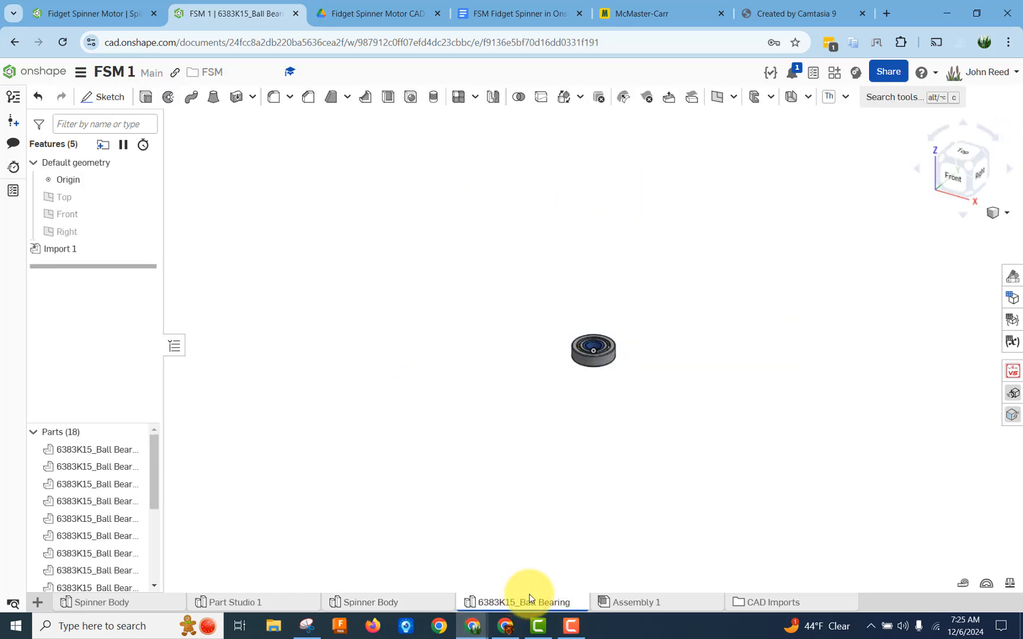
pyautogui.press('f')
pyautogui.moveTo(875, 459); pyautogui.dragTo(899, 473, button='right')
pyautogui.scroll(-1, 879, 481)
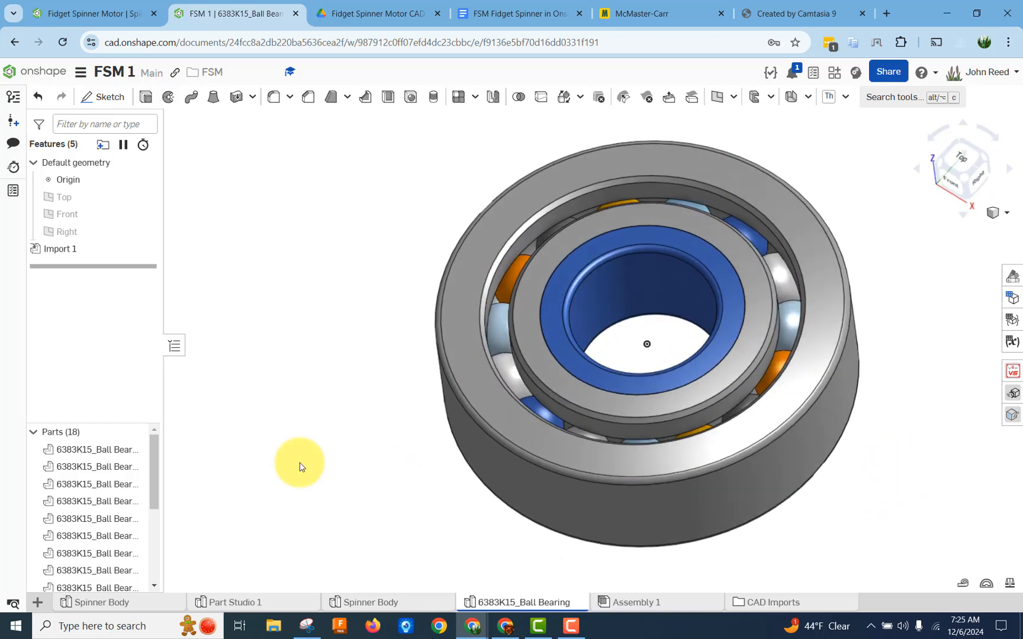
pyautogui.moveTo(165, 425); pyautogui.dragTo(203, 543)
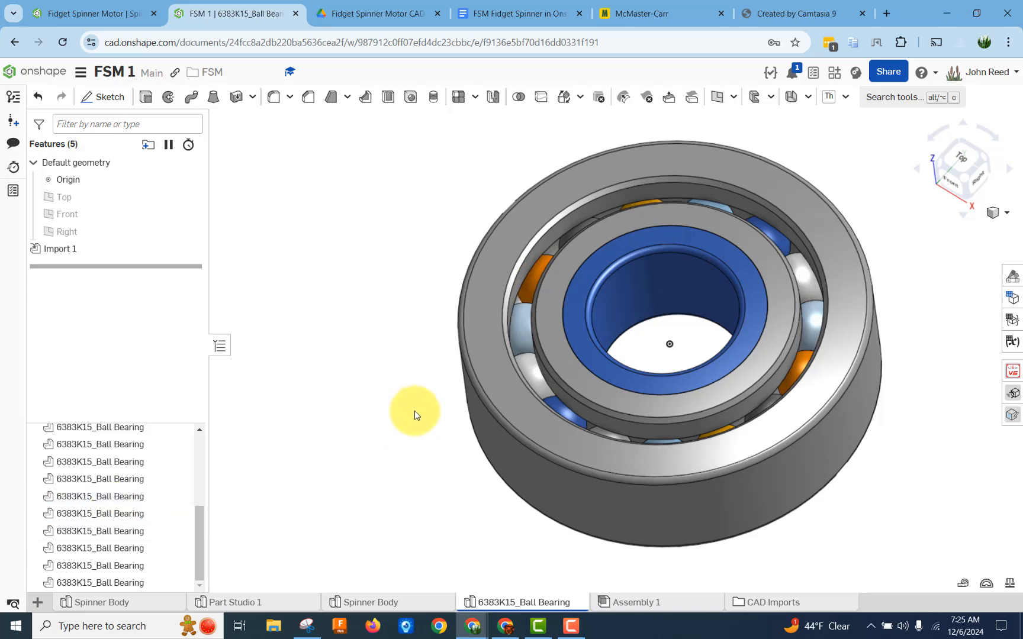
pyautogui.scroll(1, 415, 414)
pyautogui.scroll(-4, 365, 418)
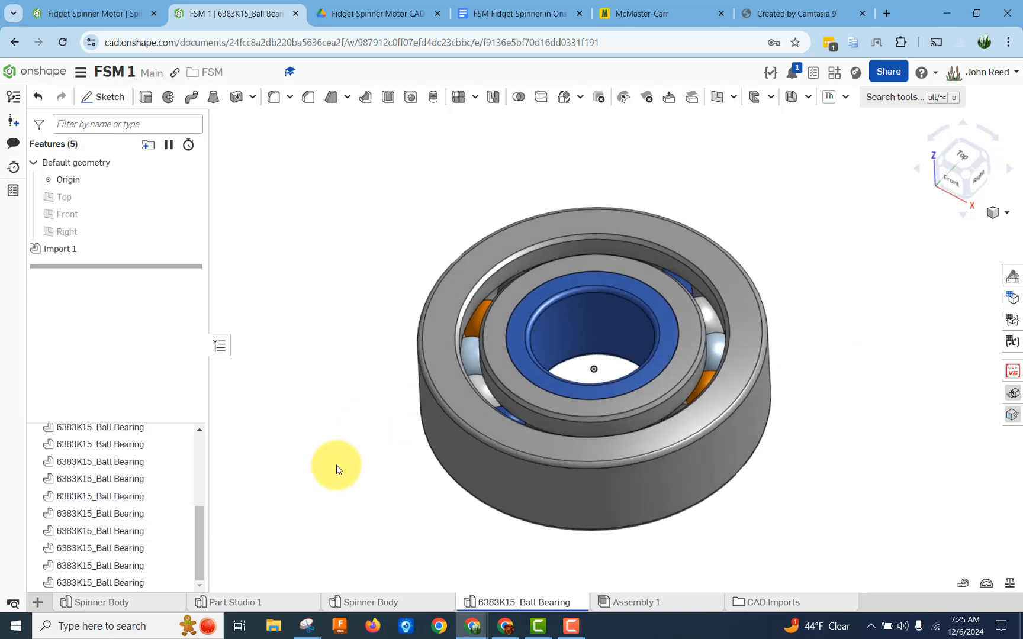
pyautogui.moveTo(336, 466); pyautogui.dragTo(337, 466, button='right')
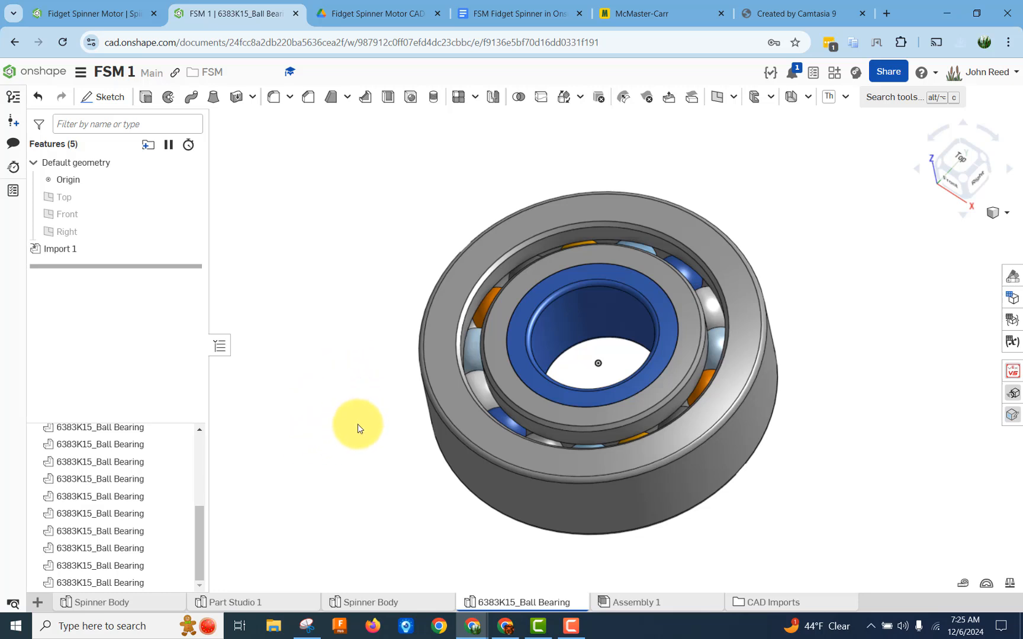
# Create a new assembly and insert all parts of the 6383K15_Ball Bearing part studio into it.
pyautogui.click(38, 603)
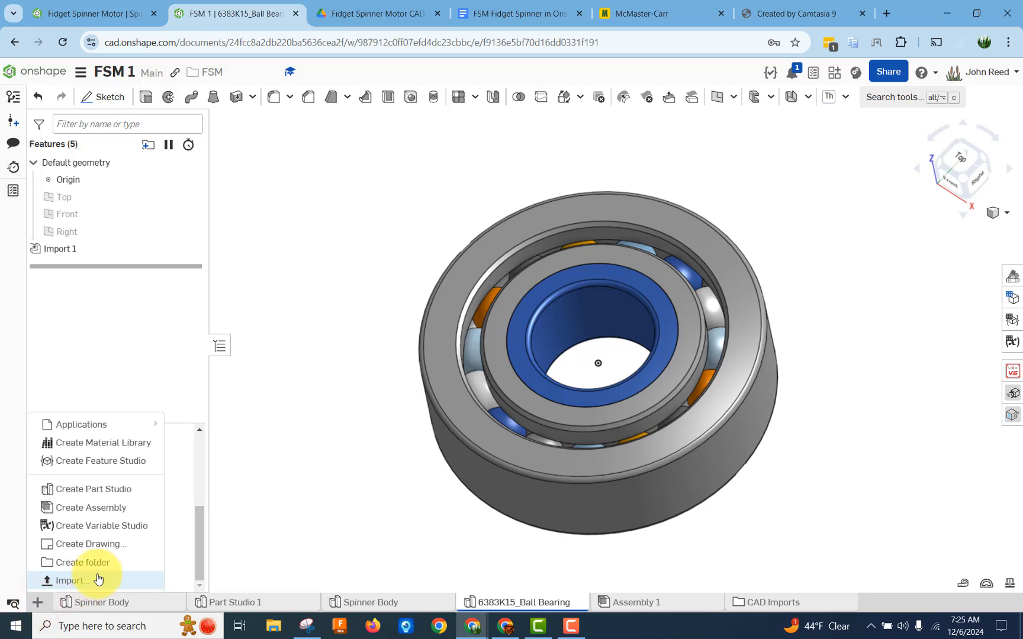
pyautogui.click(102, 507)
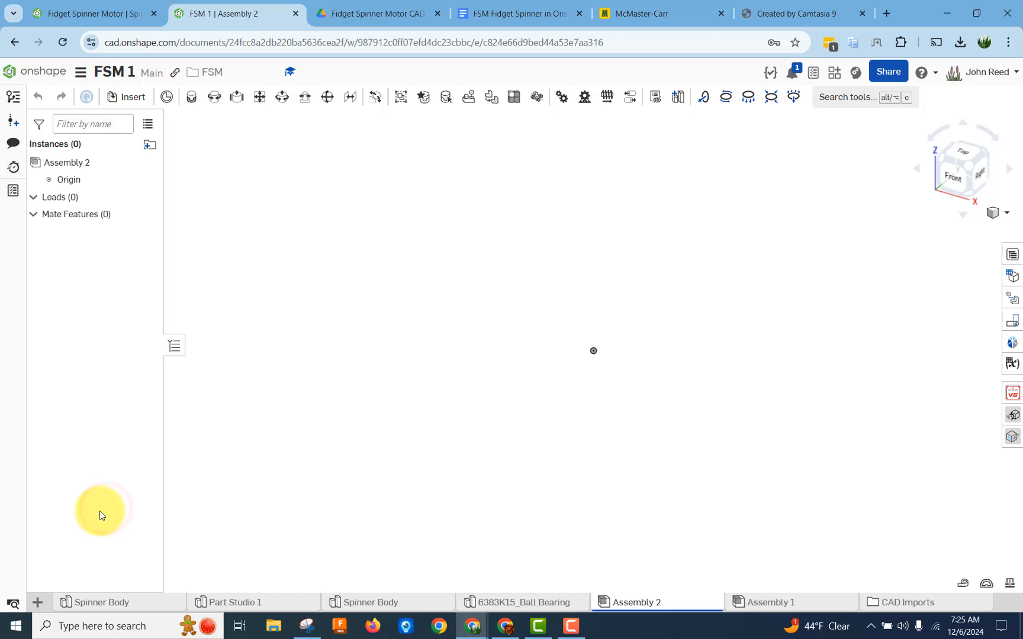
pyautogui.click(131, 98)
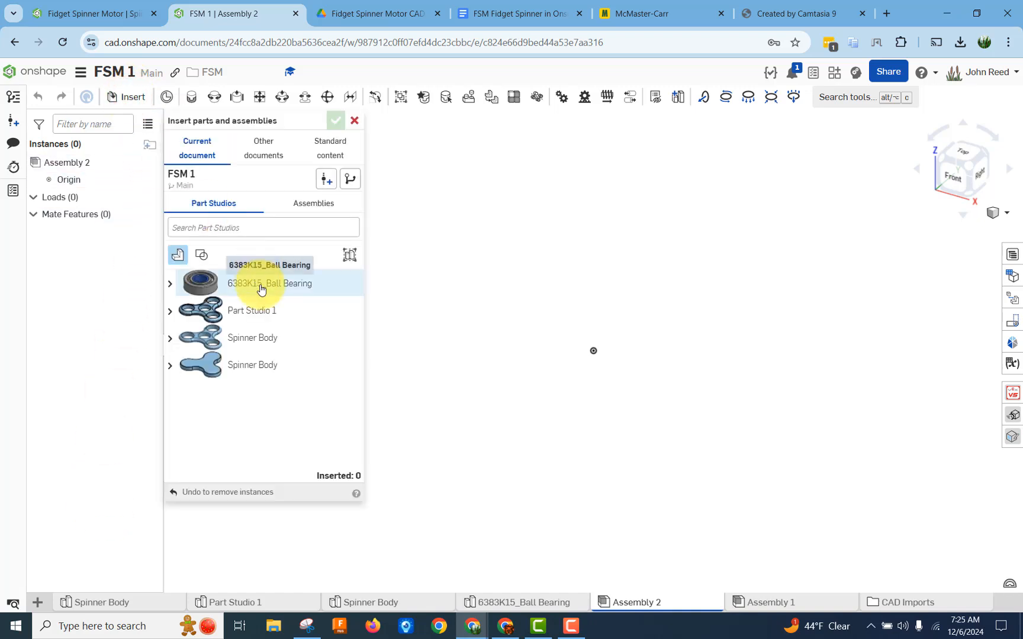
pyautogui.click(260, 284)
pyautogui.click(335, 120)
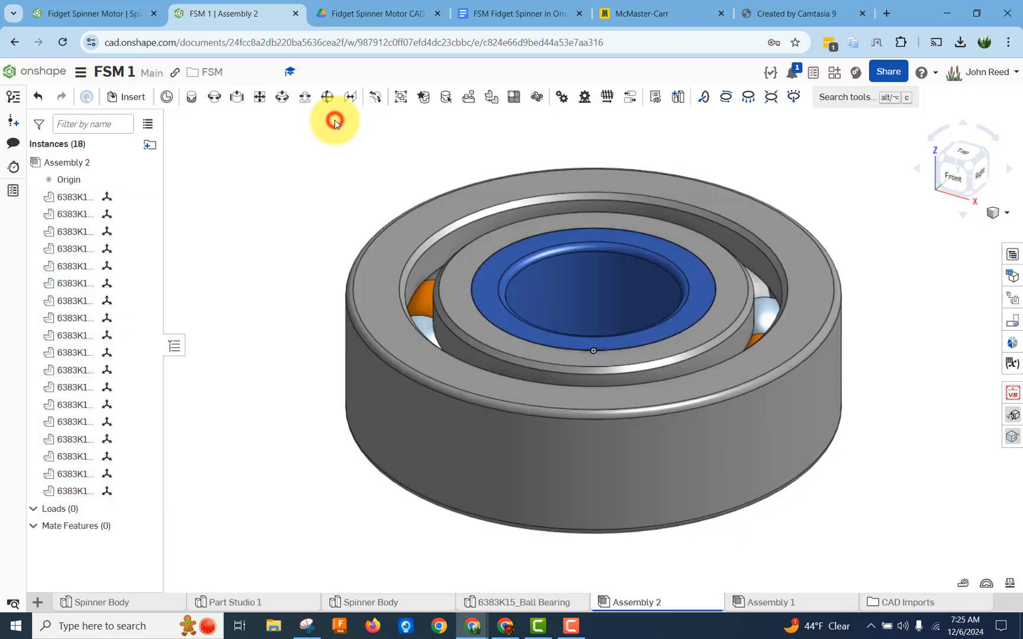
# Rename the new bearing assembly as Ball Bearing.
pyautogui.rightClick(642, 605)
pyautogui.click(636, 481)
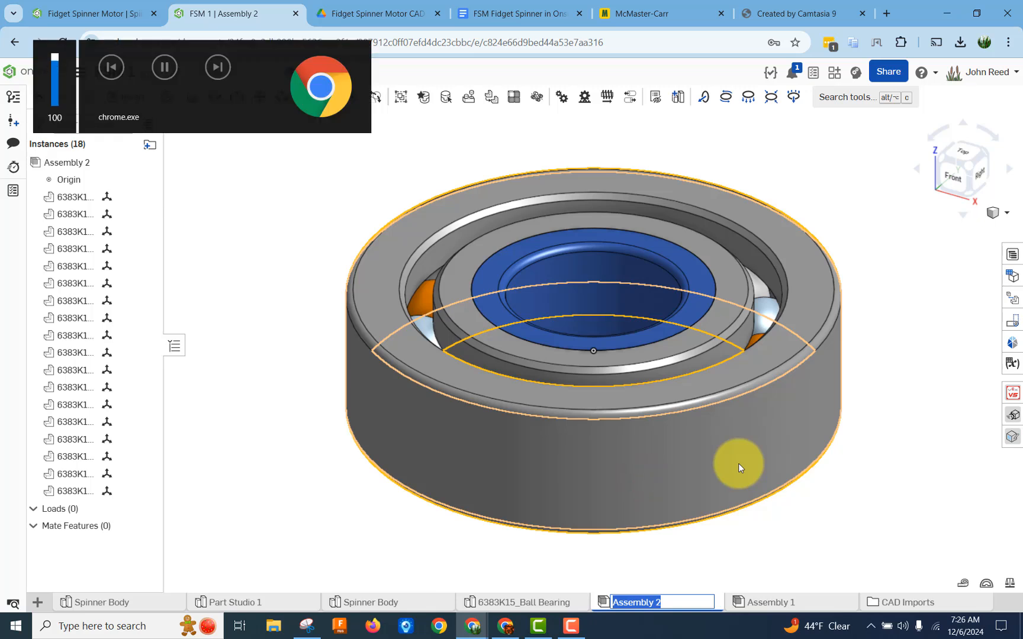
pyautogui.write('Bal')
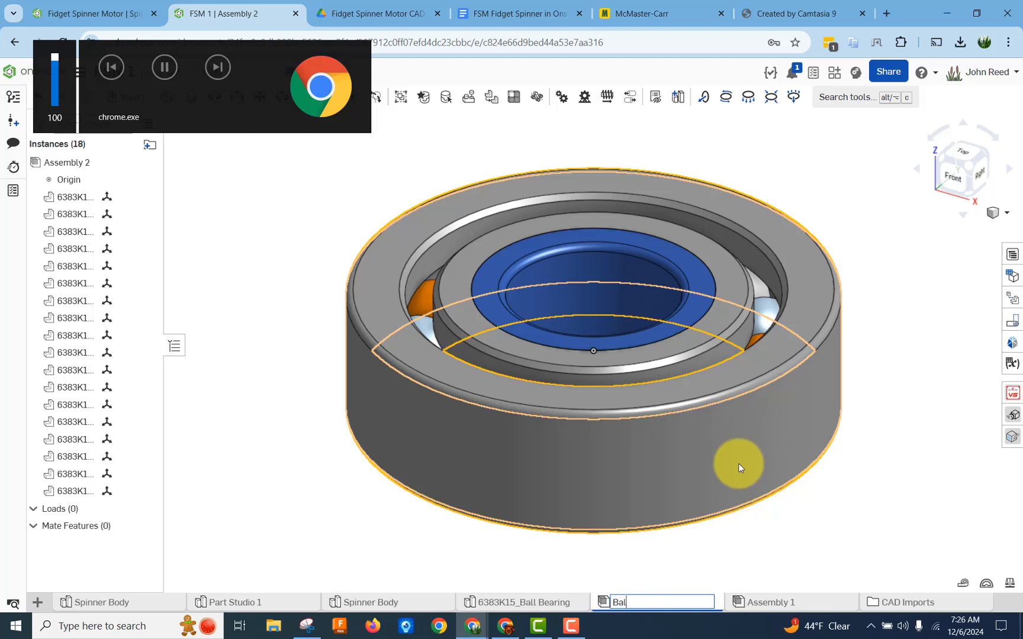
pyautogui.write('l Bearing')
pyautogui.press('Return')
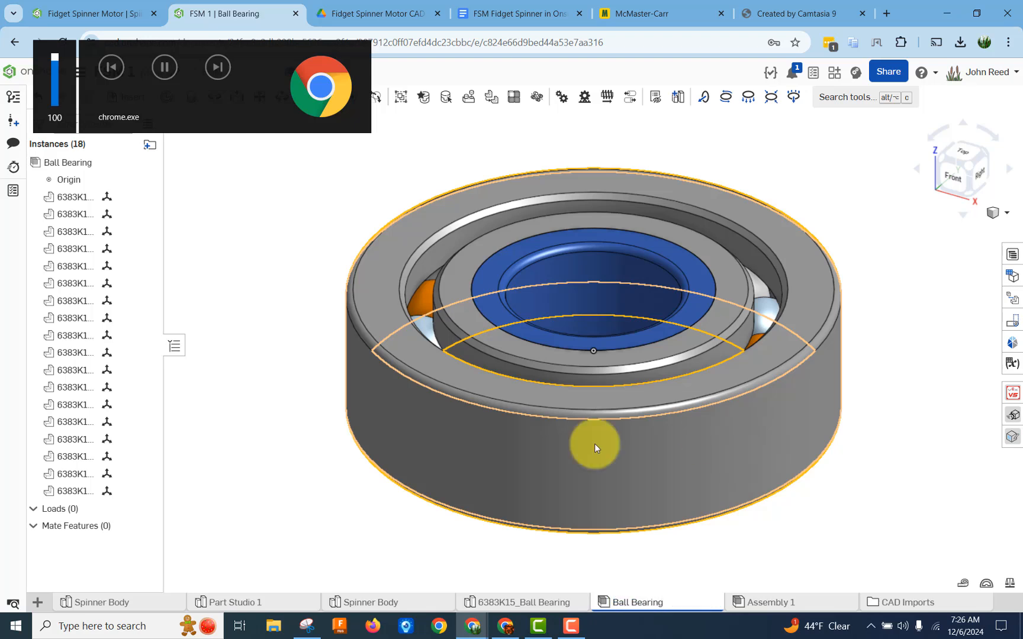
pyautogui.click(598, 441)
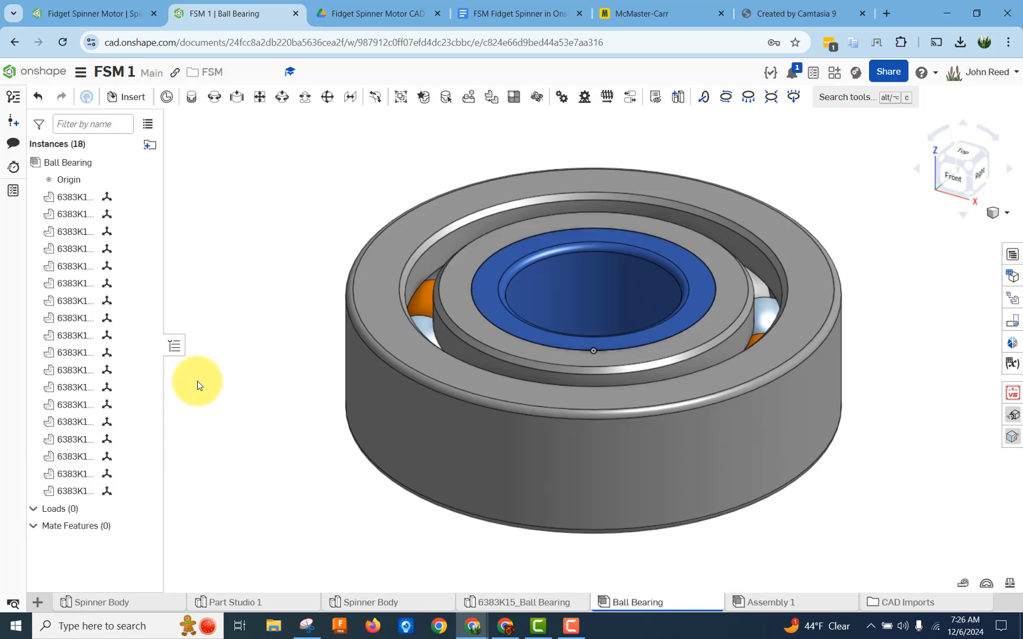
pyautogui.scroll(-1, 197, 380)
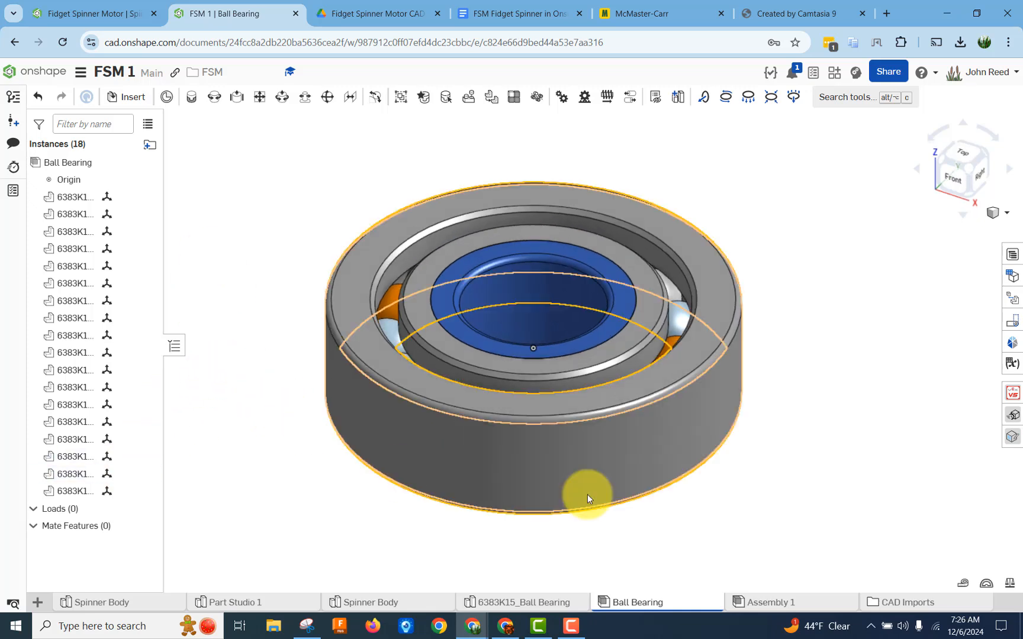
# Insert the Spinner Body with the four holes into the empty Assembly 1 and fix it in place.
pyautogui.click(821, 604)
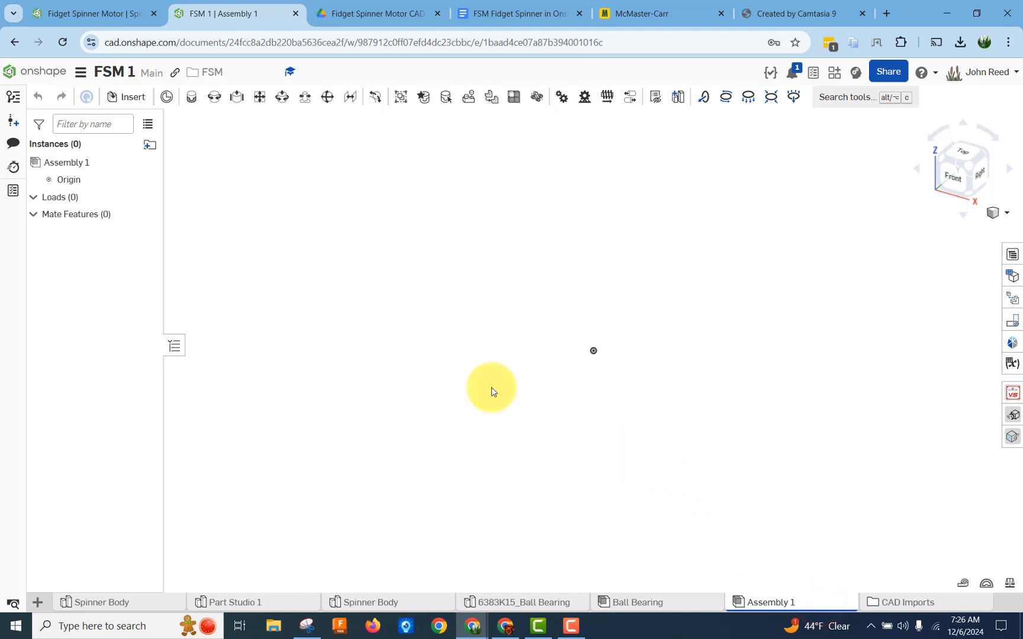
pyautogui.click(140, 97)
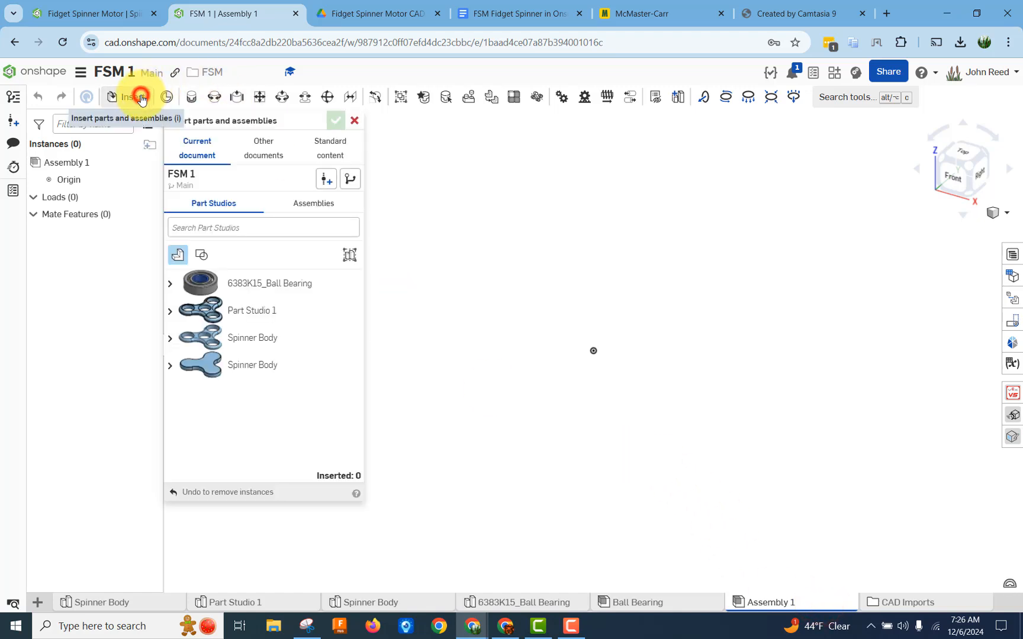
pyautogui.click(269, 341)
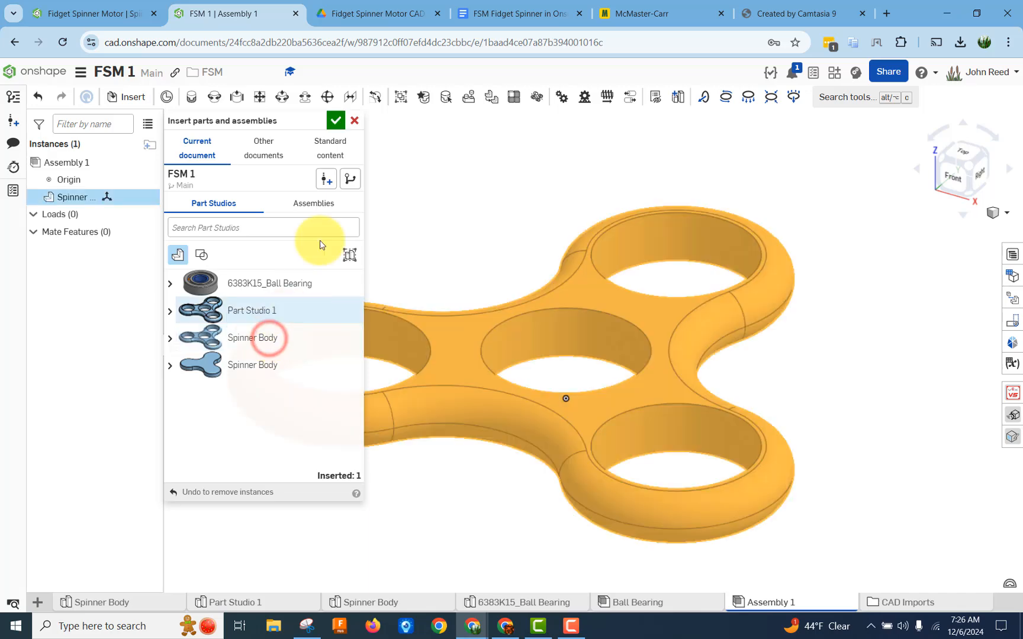
pyautogui.click(336, 121)
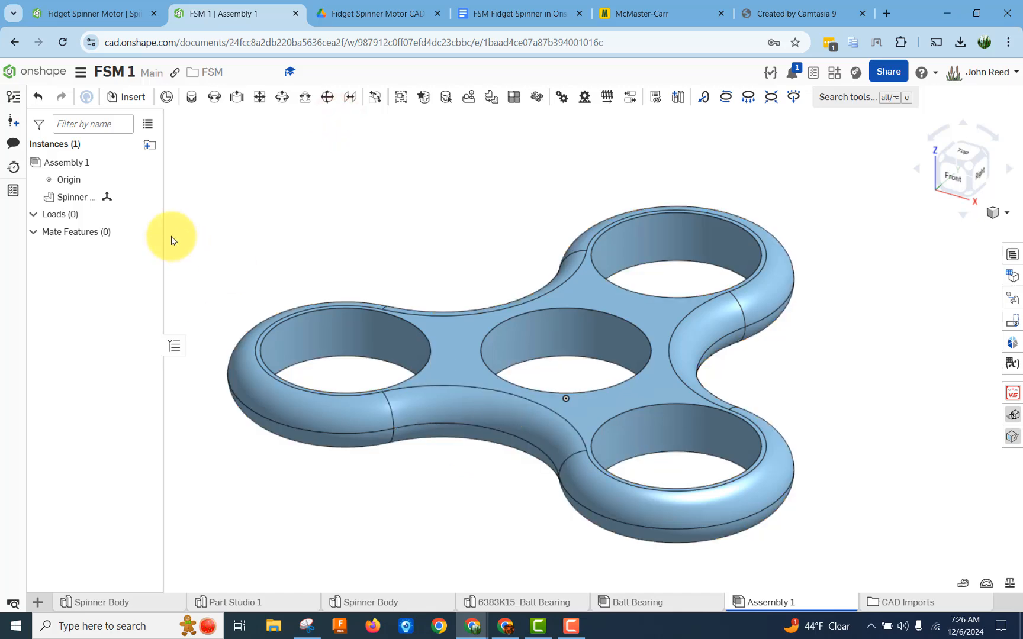
pyautogui.rightClick(88, 203)
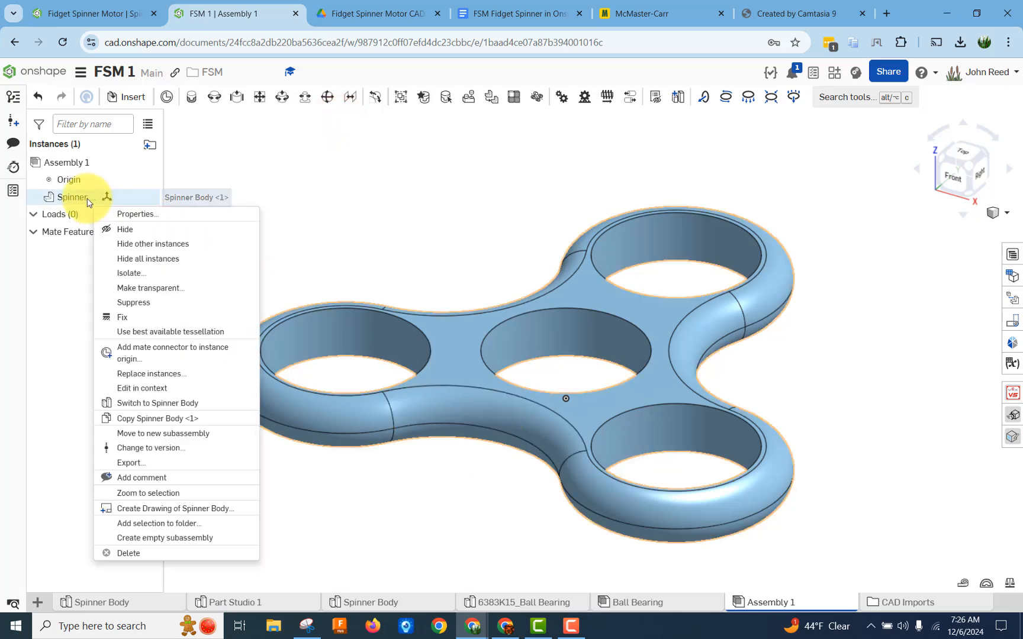
pyautogui.click(135, 315)
# Insert four instances of the Ball Bearing assembly into Assembly 1, placing them freely around the spinner body.
pyautogui.scroll(-1, 526, 535)
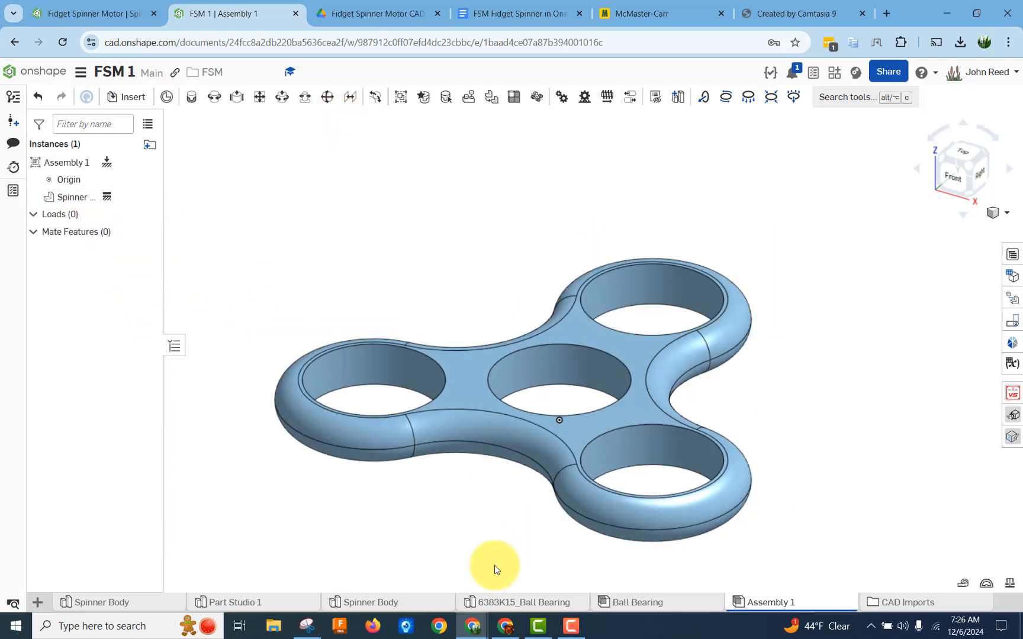
pyautogui.moveTo(495, 565); pyautogui.dragTo(519, 526, button='middle')
pyautogui.scroll(1, 519, 524)
pyautogui.click(122, 97)
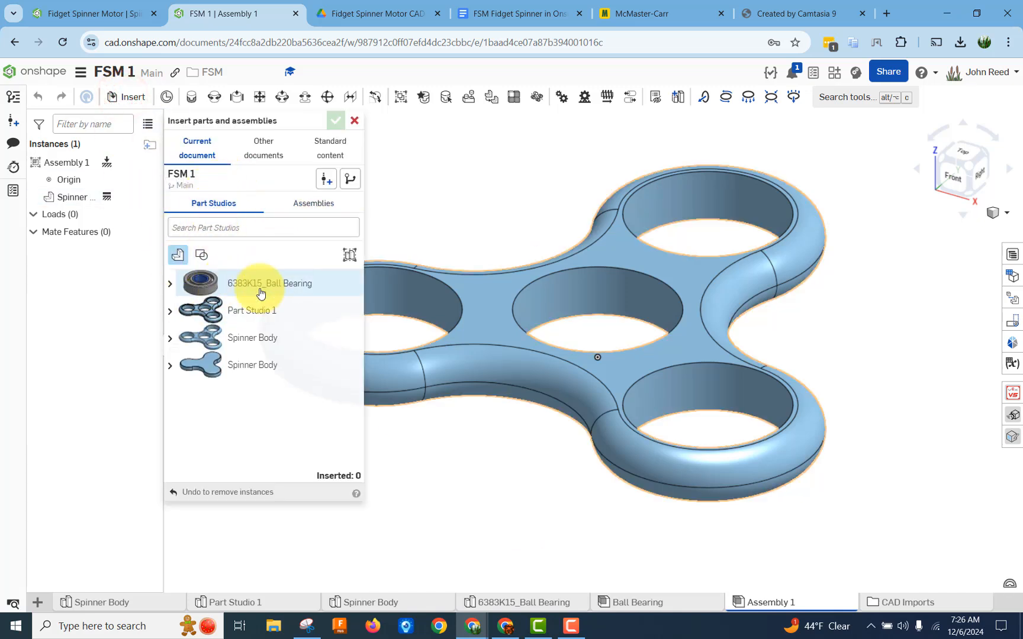
pyautogui.click(326, 204)
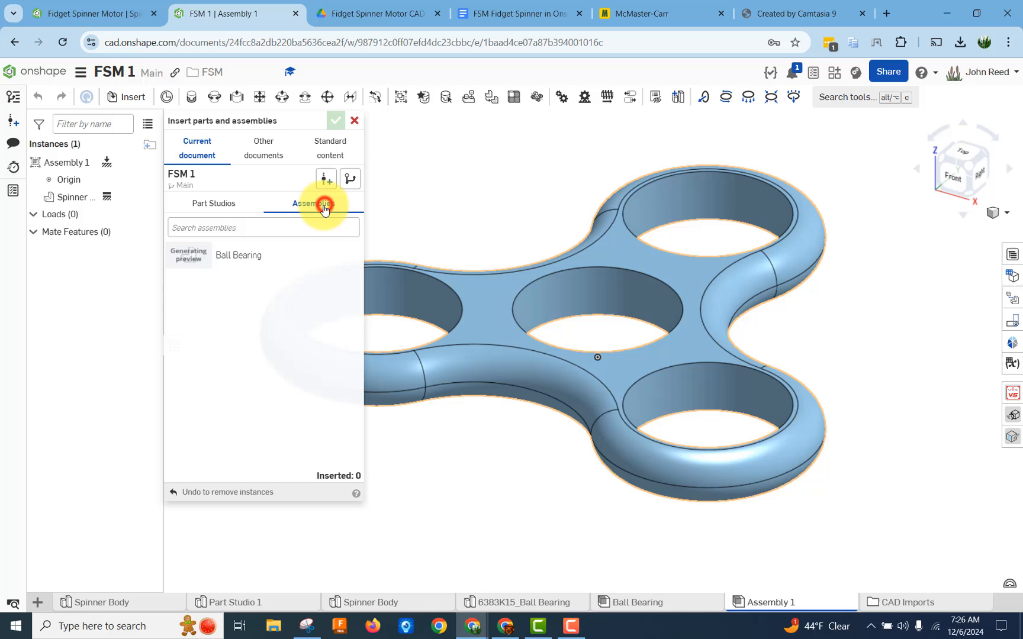
pyautogui.click(218, 258)
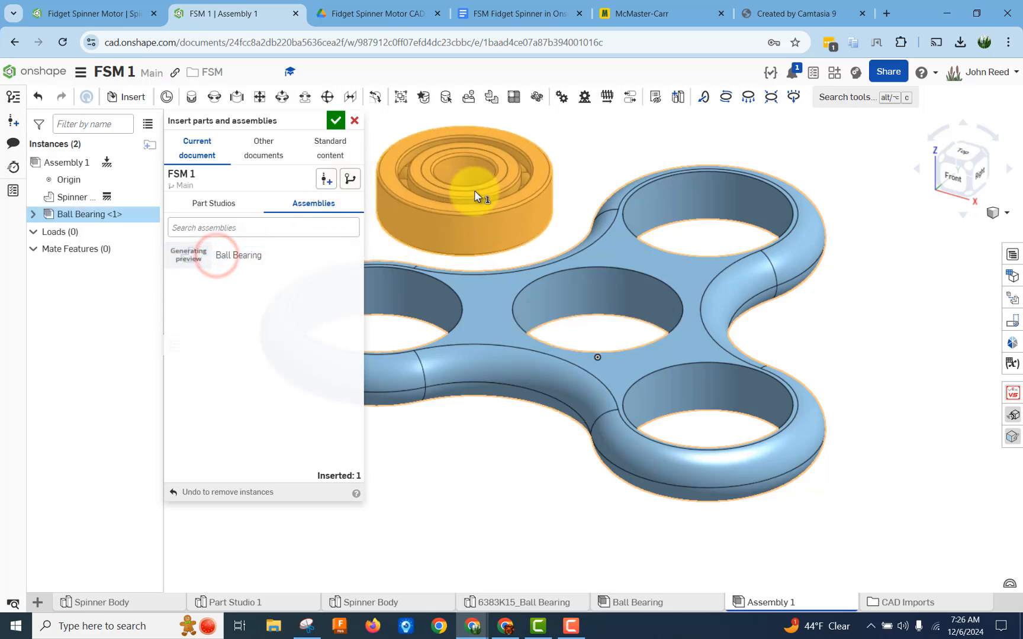
pyautogui.click(476, 192)
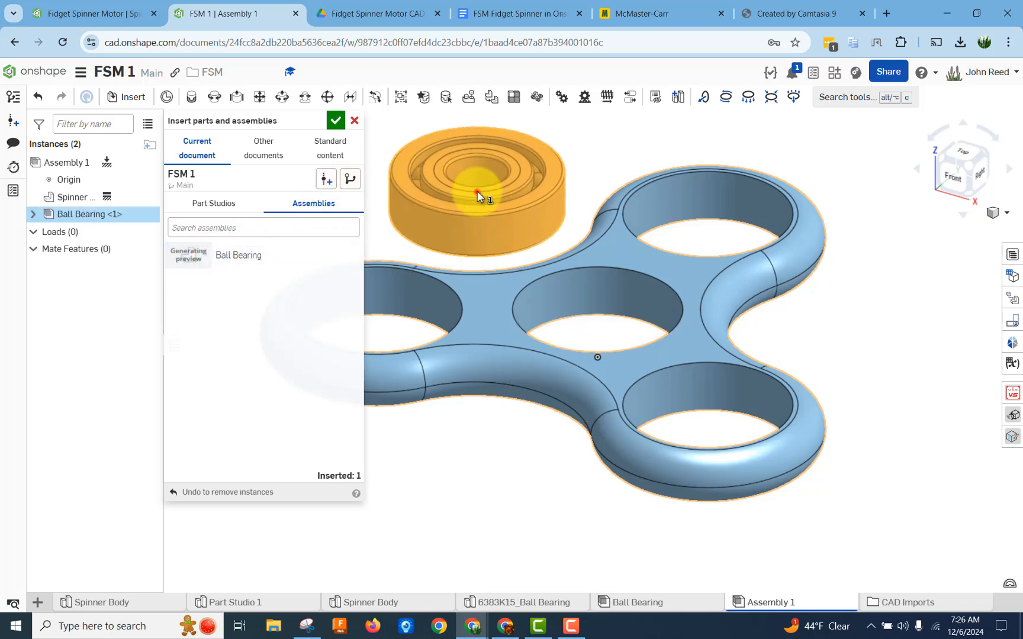
pyautogui.click(283, 257)
pyautogui.click(884, 332)
pyautogui.click(290, 255)
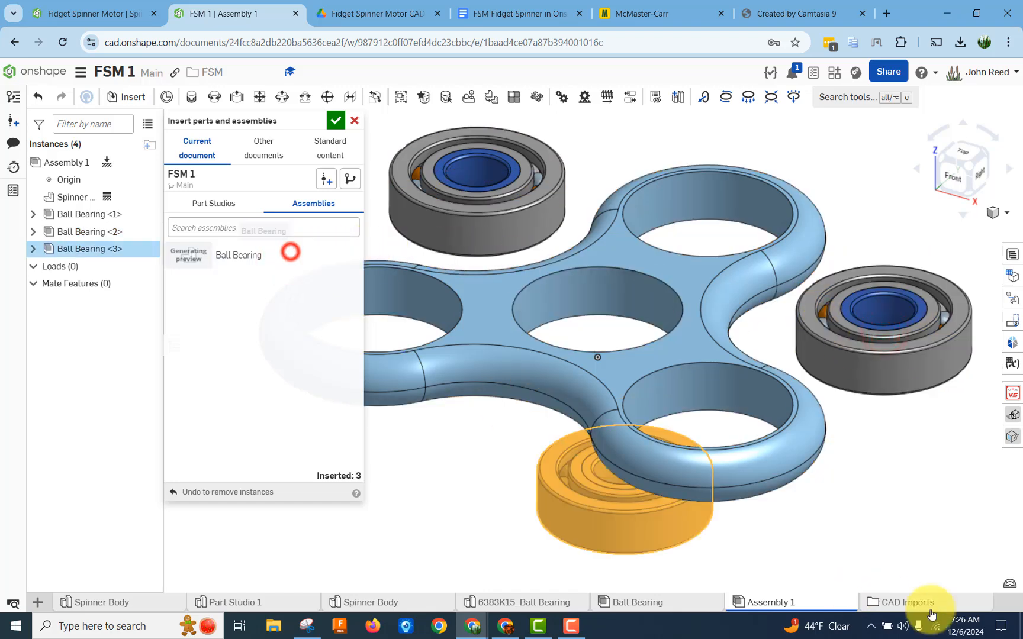
pyautogui.click(891, 527)
pyautogui.click(258, 256)
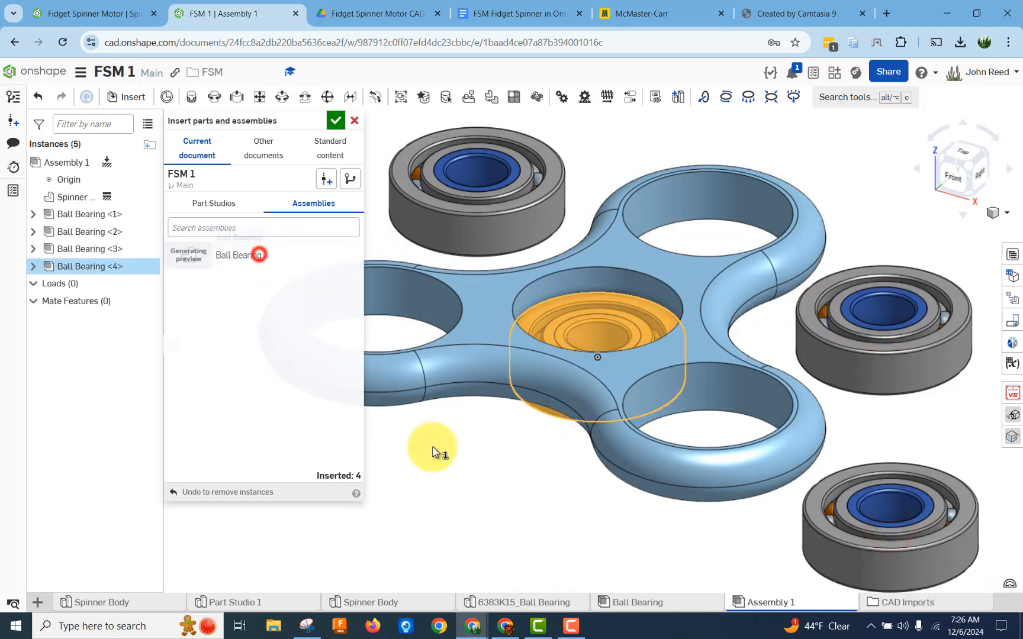
pyautogui.click(478, 513)
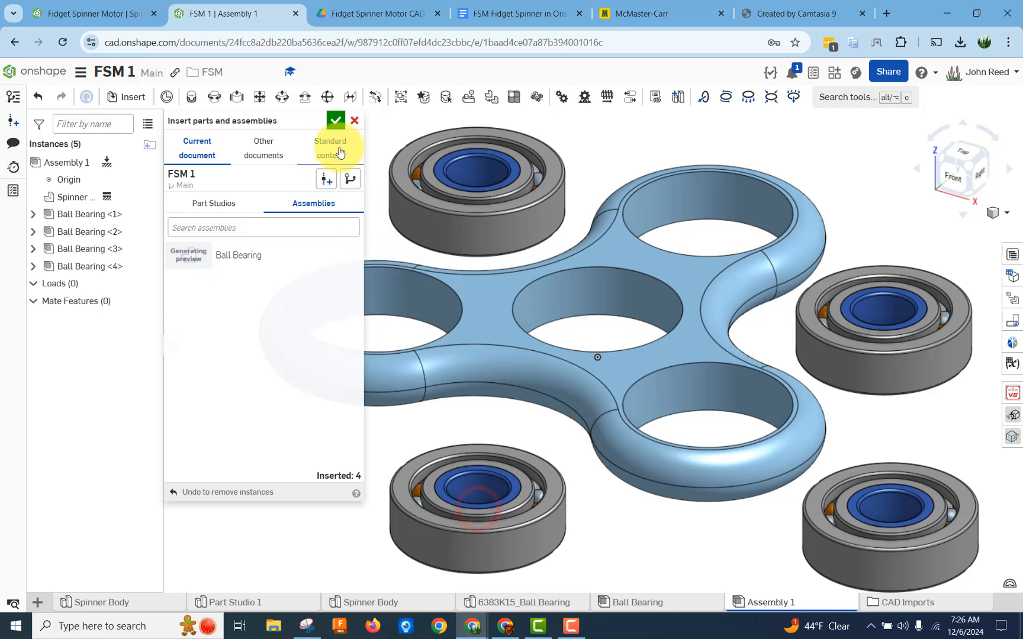
pyautogui.click(335, 122)
# Try moving the first ball bearing farther from the spinner body as one unit, and undo that move.
pyautogui.scroll(-2, 280, 453)
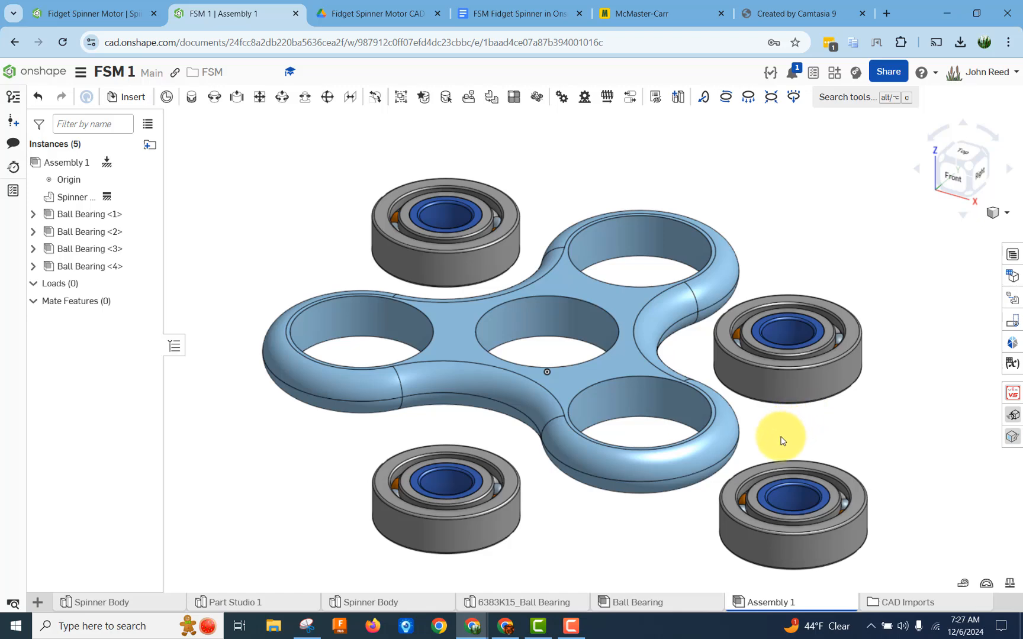
pyautogui.scroll(2, 479, 265)
pyautogui.moveTo(478, 264)
pyautogui.mouseDown(button='middle')
pyautogui.moveTo(391, 234)
pyautogui.moveTo(469, 252)
pyautogui.mouseUp(button='middle')
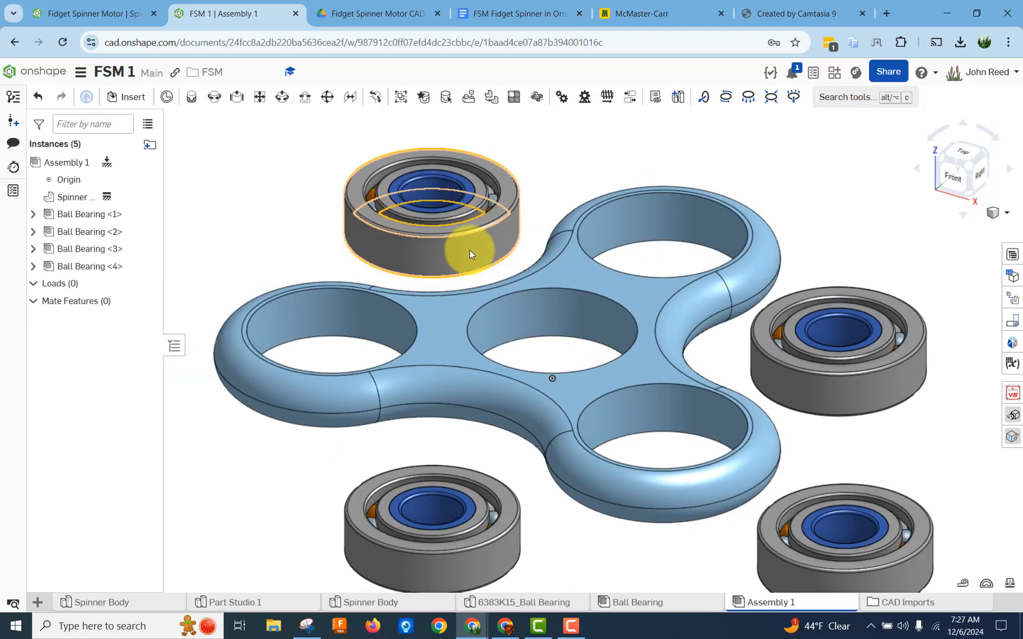
pyautogui.moveTo(470, 252); pyautogui.dragTo(337, 195)
pyautogui.hotkey('ctrl', 'z')
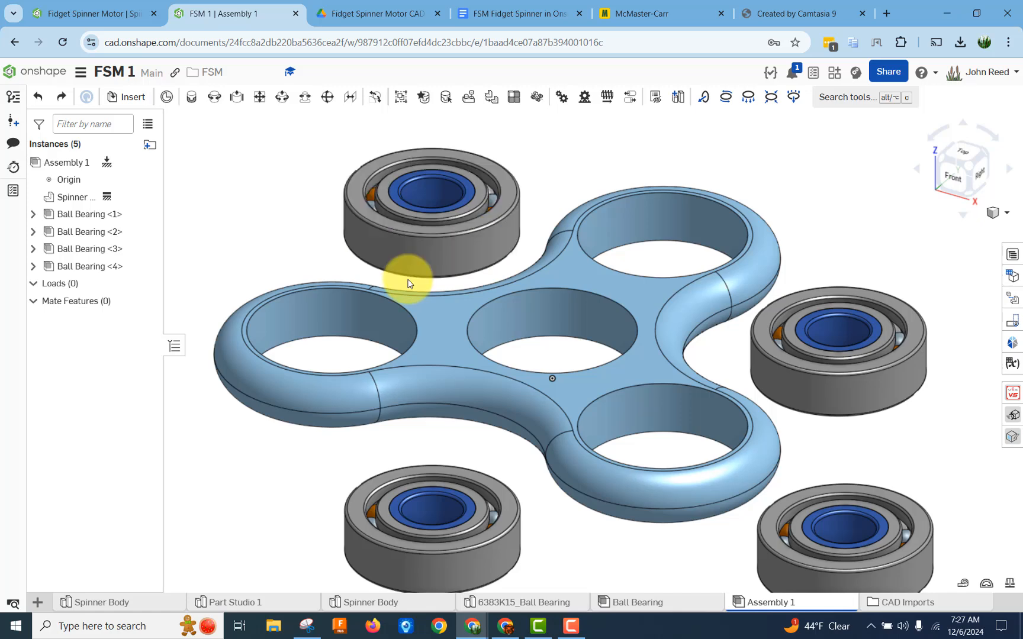
# Undo the insertion of the four bearings and insert a single Ball Bearing assembly behind the spinner body.
pyautogui.hotkey('ctrl', 'z')
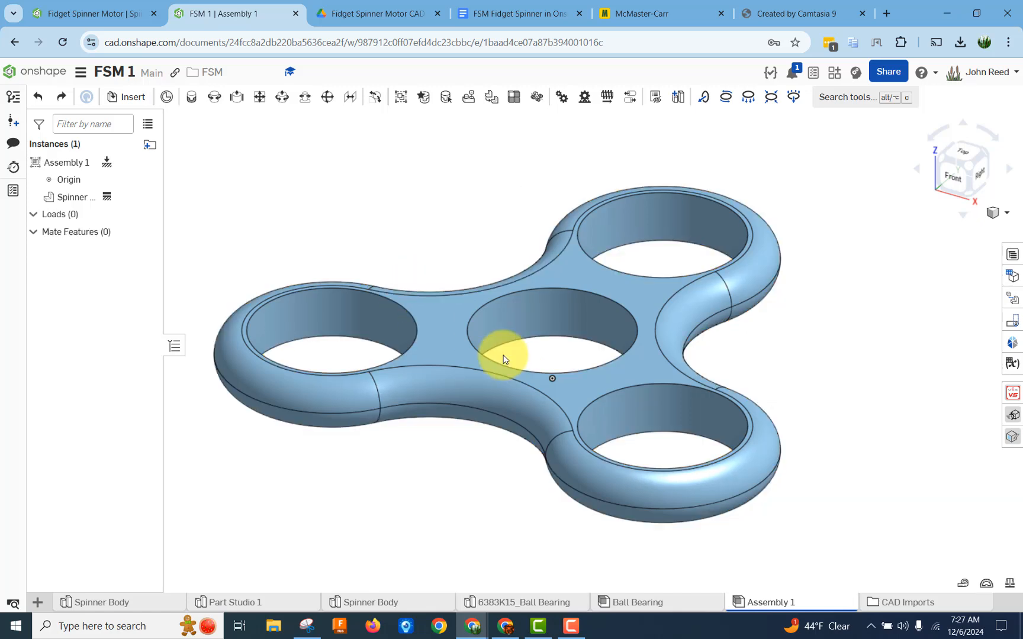
pyautogui.scroll(-3, 504, 357)
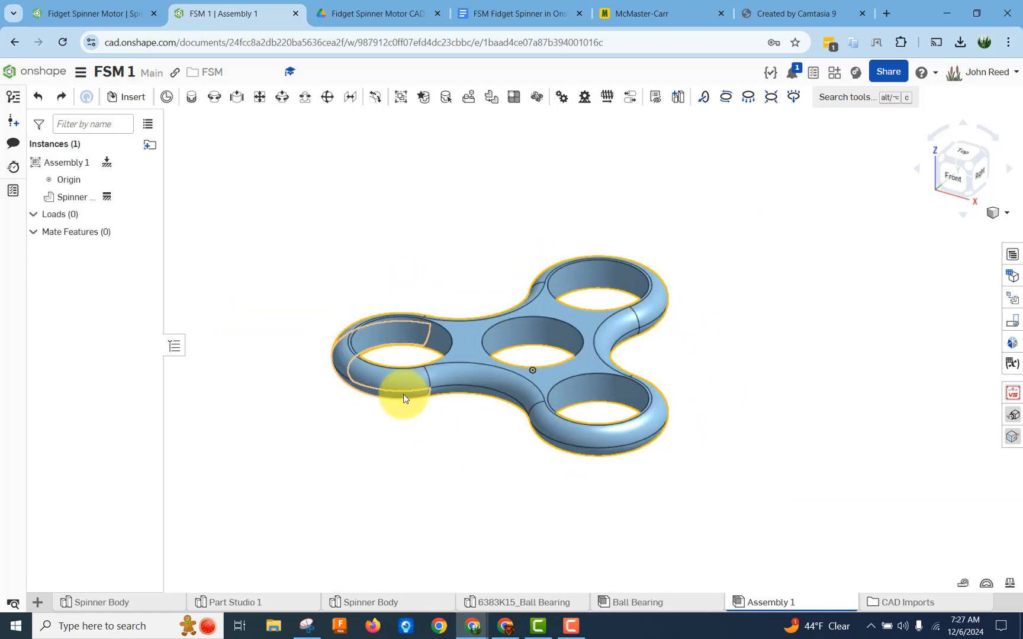
pyautogui.click(134, 99)
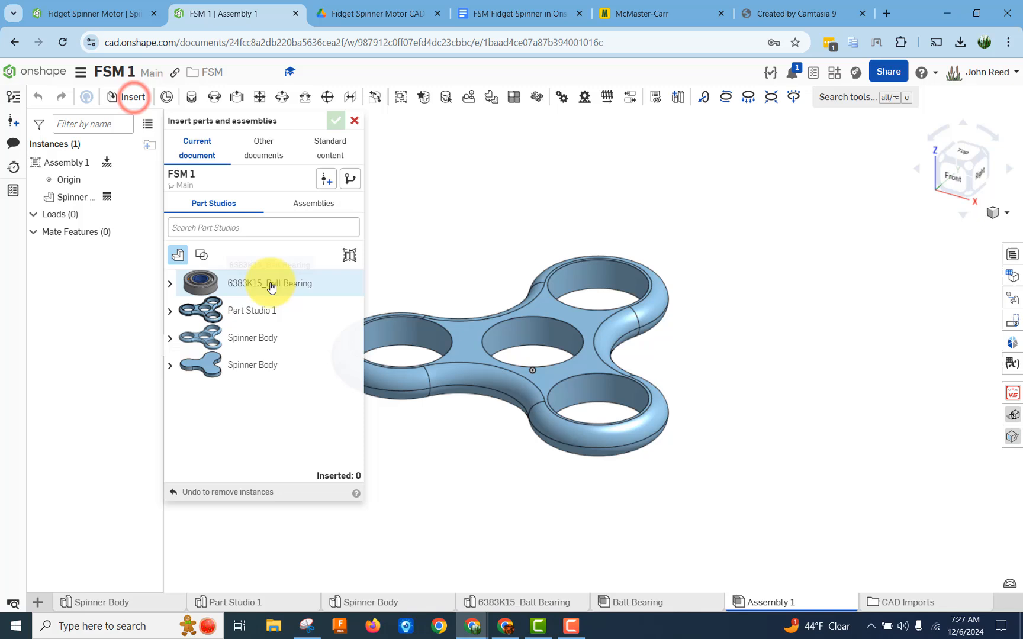
pyautogui.click(312, 207)
pyautogui.click(234, 255)
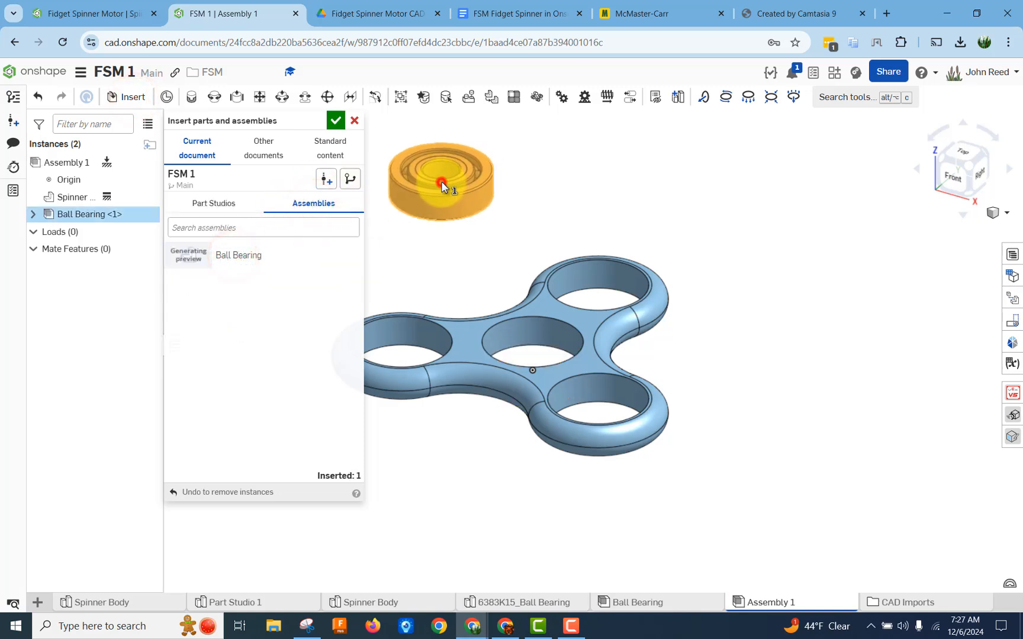
pyautogui.click(441, 181)
pyautogui.click(336, 120)
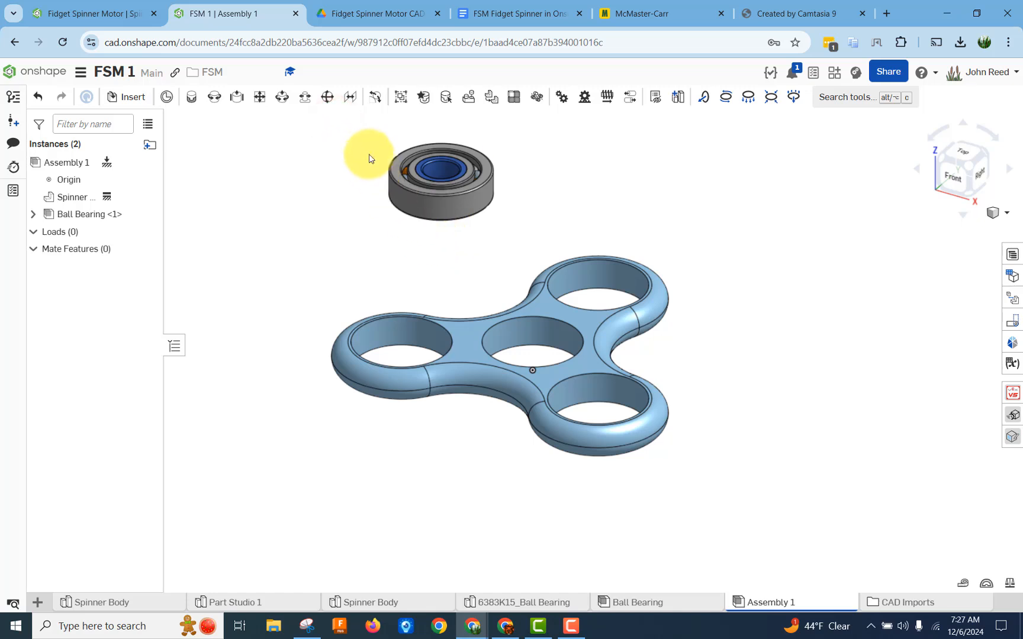
# Group all parts of the ball bearing and move the bearing a short distance as one unit.
pyautogui.moveTo(370, 130); pyautogui.dragTo(521, 236)
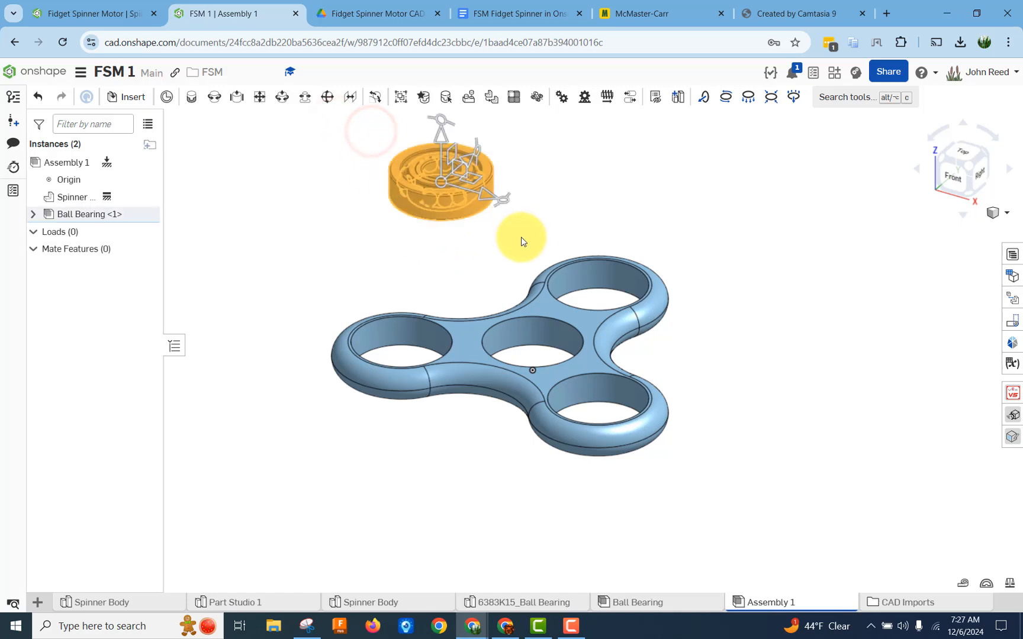
pyautogui.click(401, 97)
pyautogui.click(306, 168)
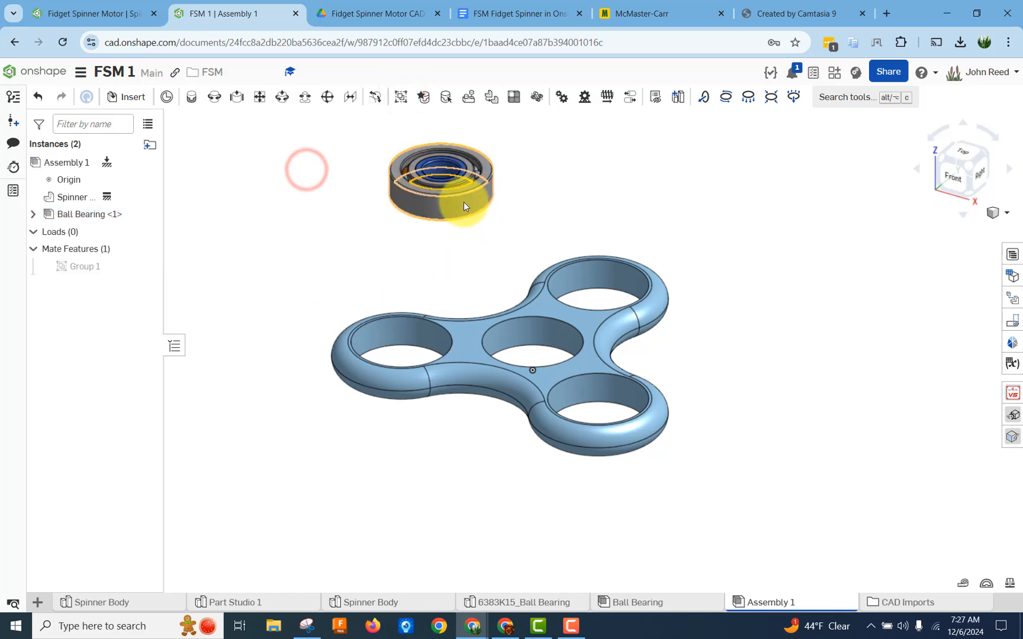
pyautogui.moveTo(464, 202); pyautogui.dragTo(400, 233)
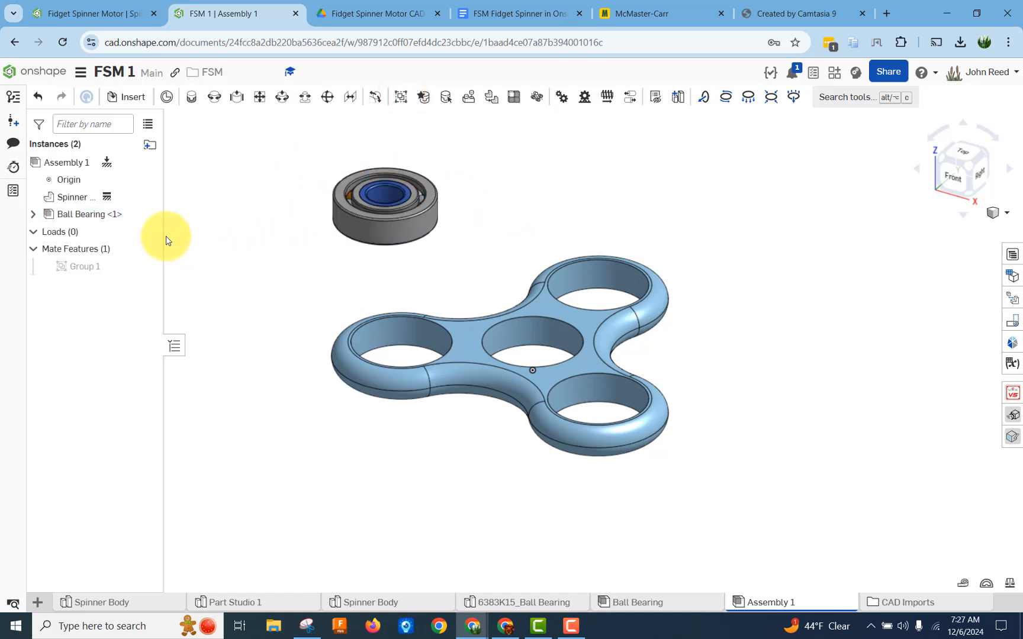
# Copy the grouped Ball Bearing and paste three more instances freely around the spinner body.
pyautogui.moveTo(161, 184); pyautogui.dragTo(272, 179)
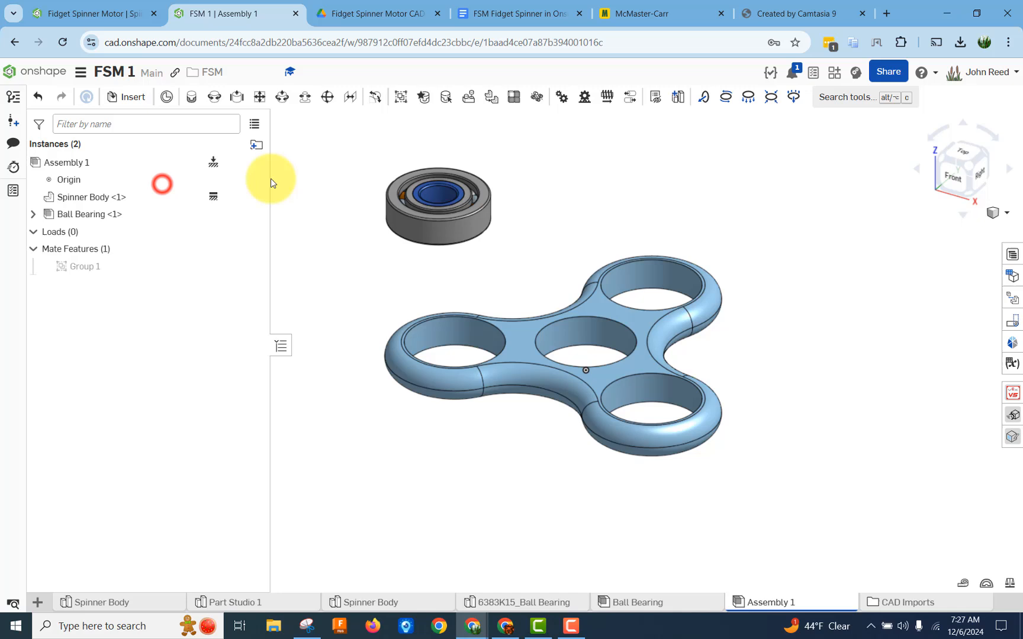
pyautogui.rightClick(102, 216)
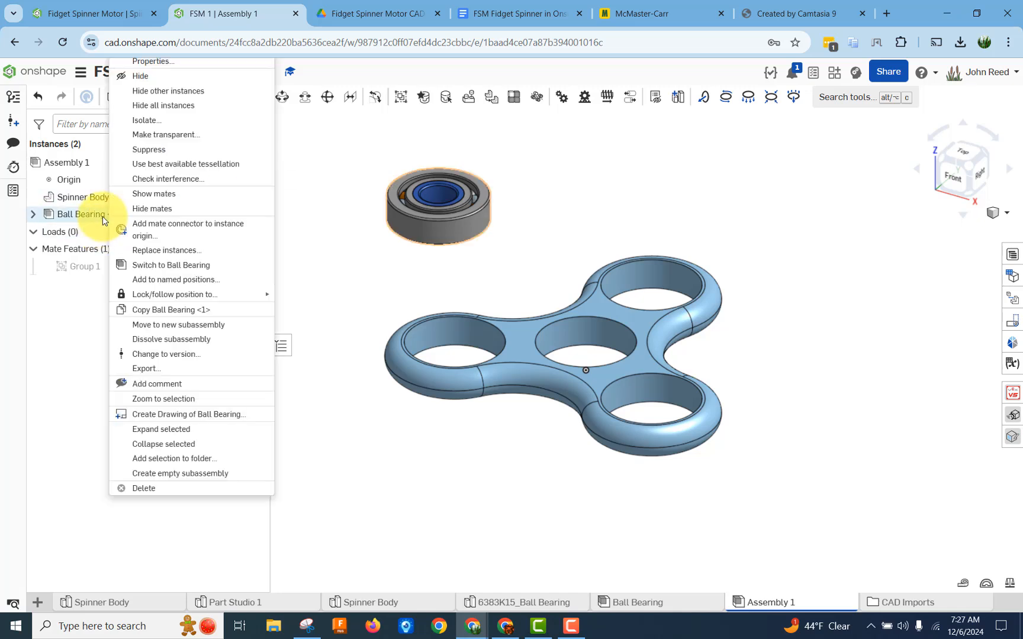
pyautogui.click(160, 309)
pyautogui.rightClick(617, 180)
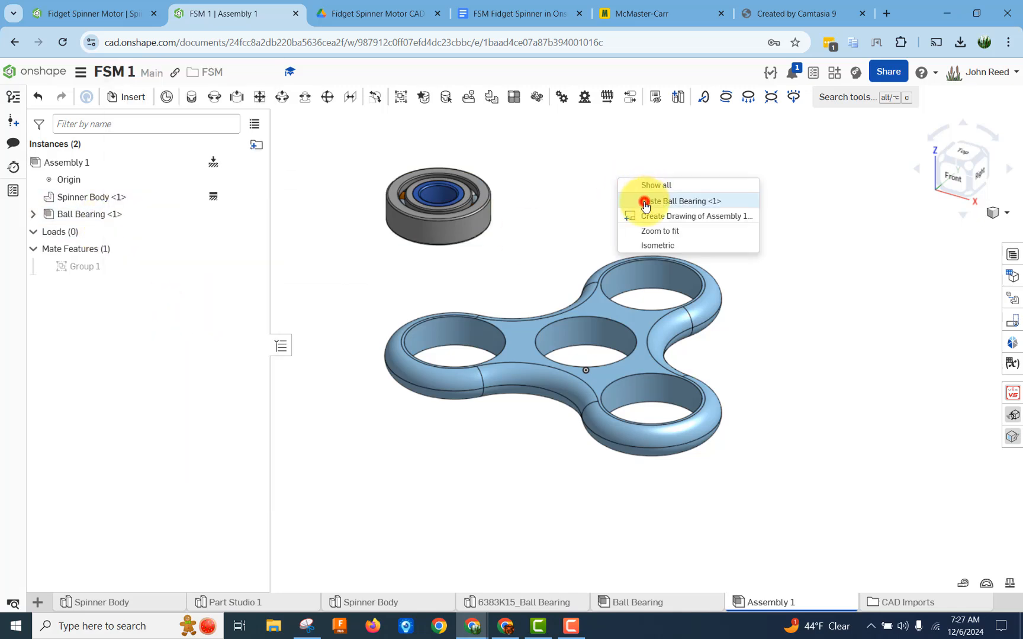
pyautogui.click(645, 203)
pyautogui.rightClick(803, 258)
pyautogui.click(819, 280)
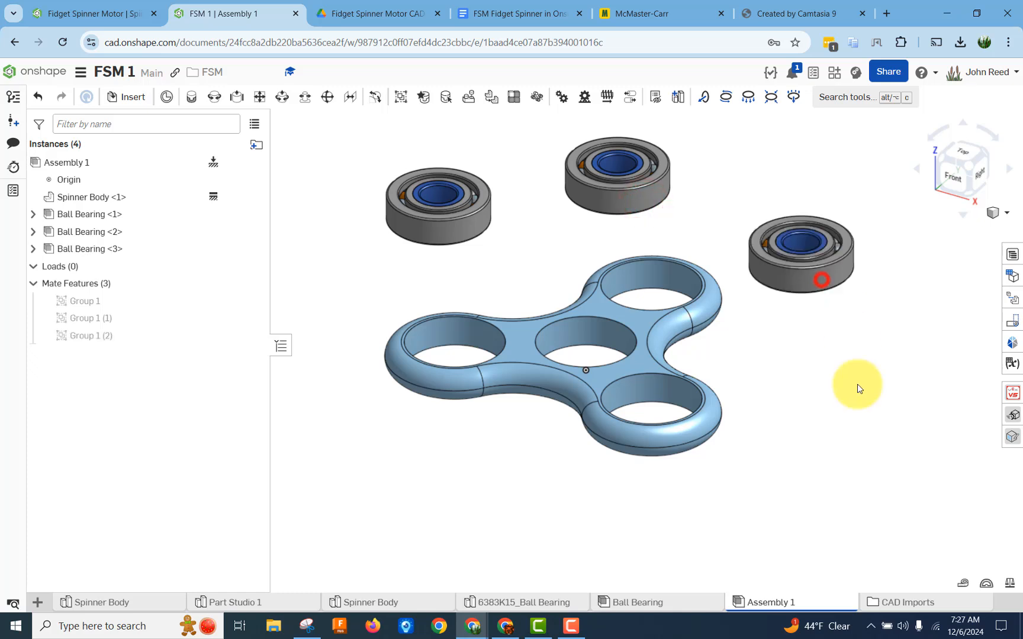
pyautogui.rightClick(842, 433)
pyautogui.click(875, 457)
pyautogui.click(560, 511)
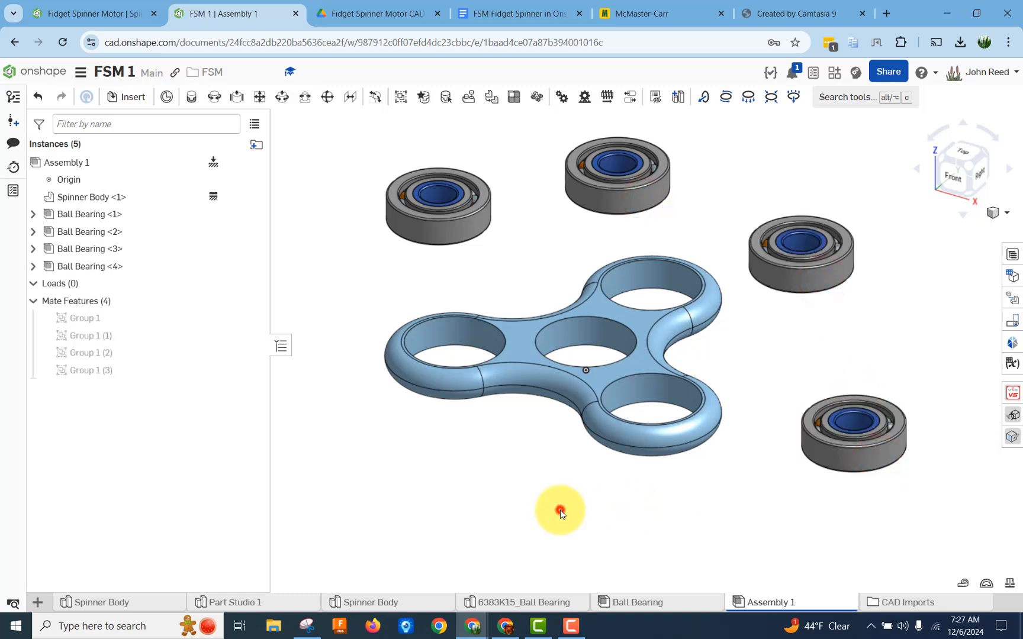
# Fasten the nearest ball bearing into the spinner body's front-right arm hole with a Fastened mate on their top circular edges.
pyautogui.click(192, 102)
pyautogui.scroll(2, 635, 491)
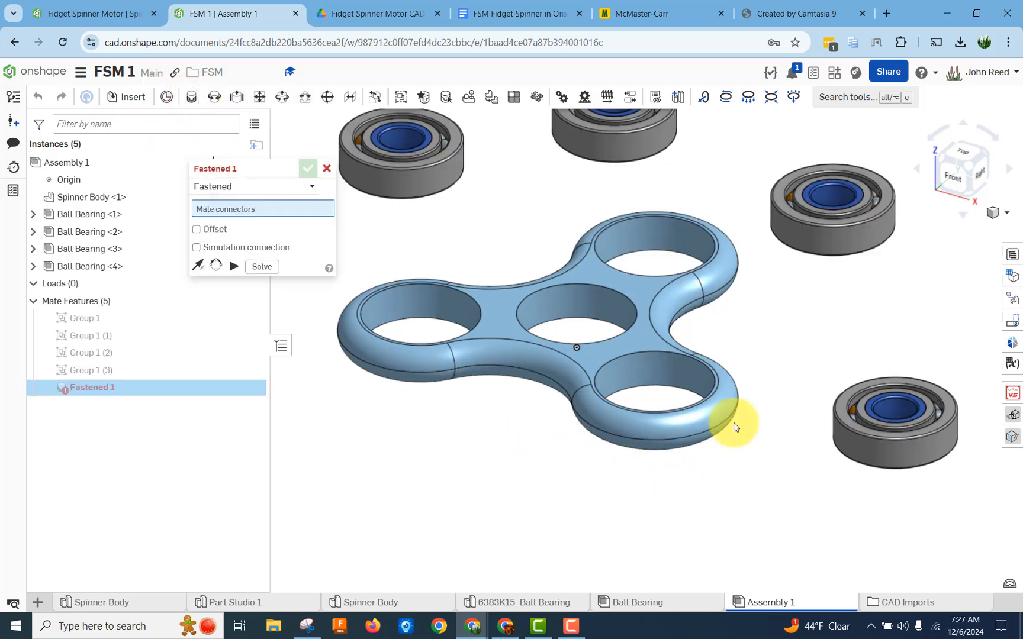
pyautogui.click(713, 383)
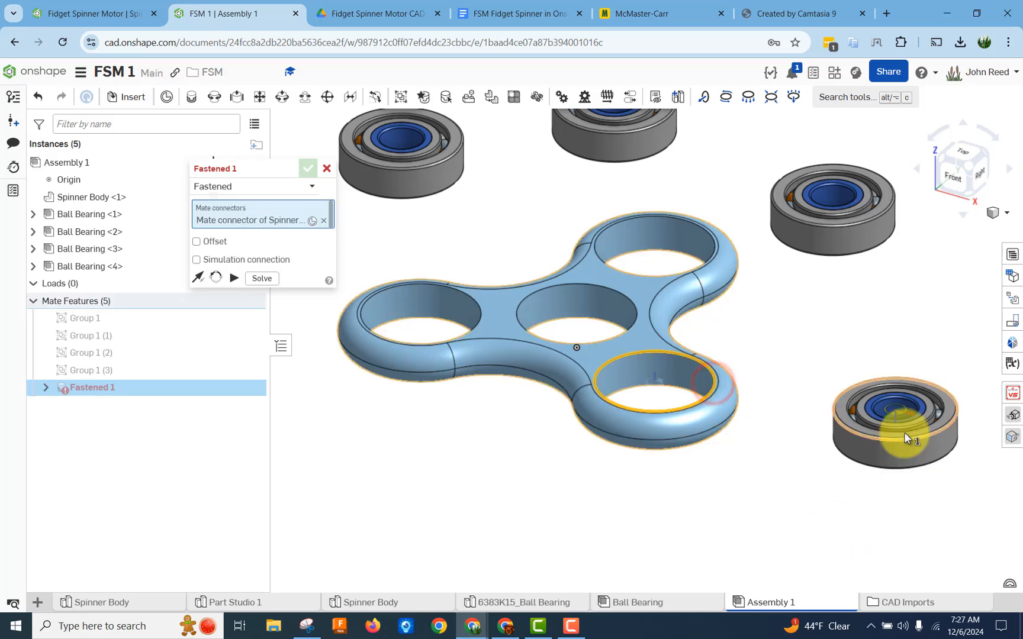
pyautogui.click(907, 437)
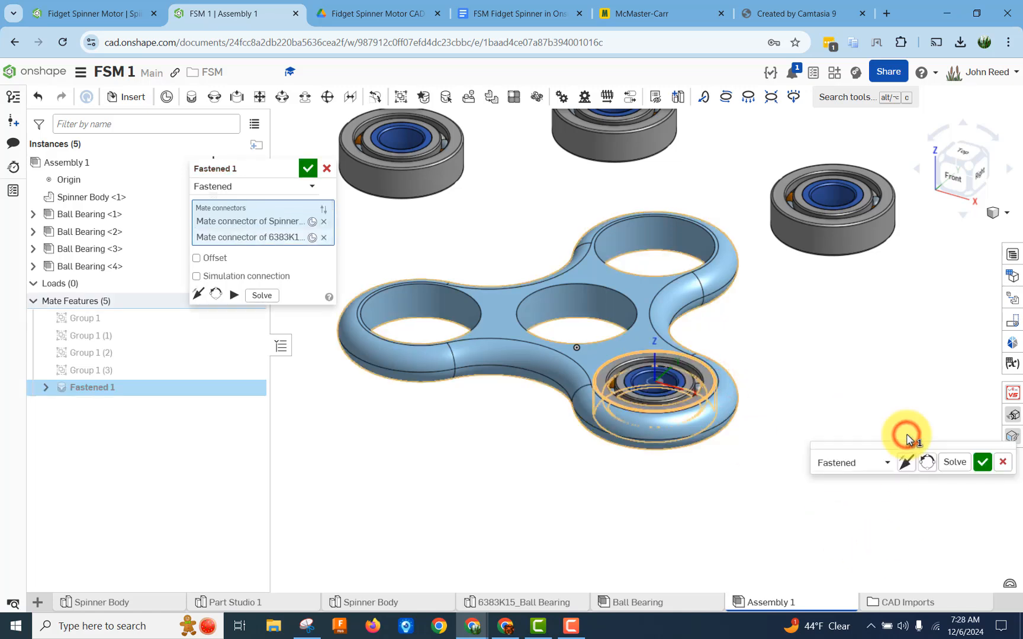
pyautogui.click(983, 468)
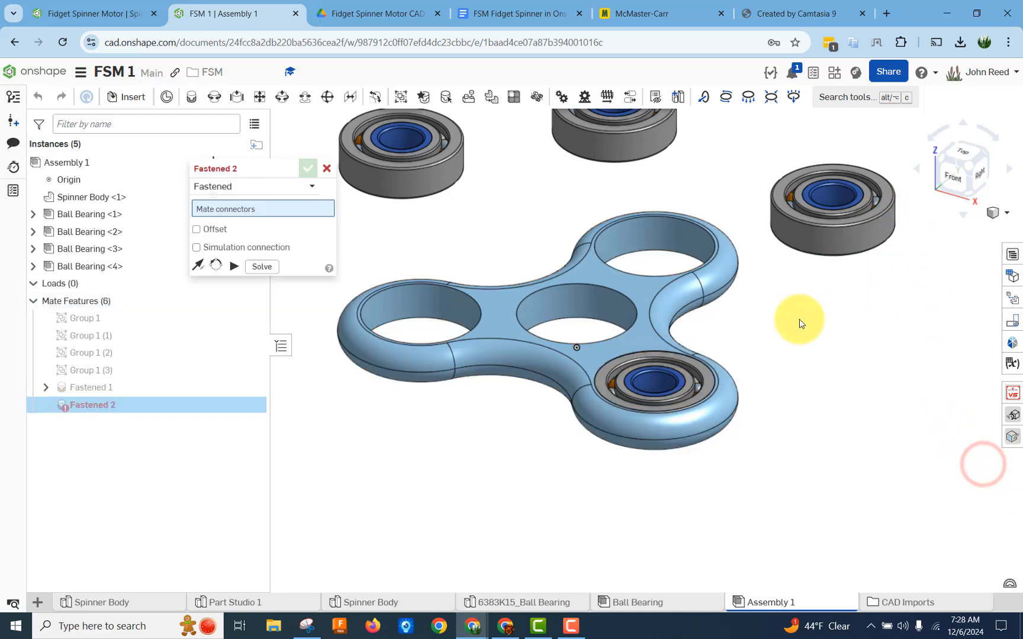
# Fasten the ball bearing on the right side into the spinner body's rear-right arm hole.
pyautogui.click(656, 278)
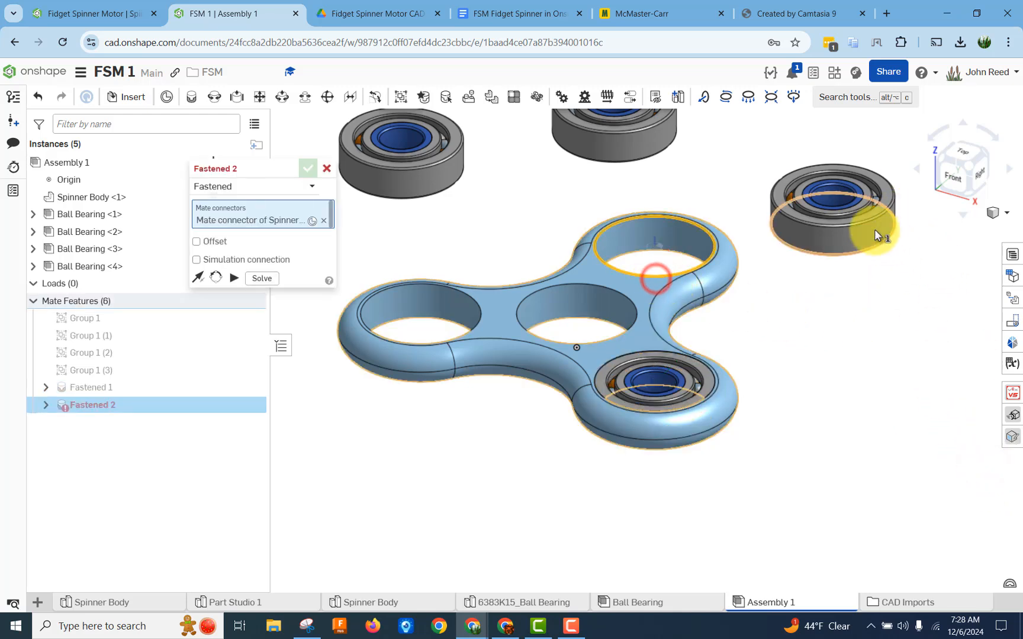
pyautogui.click(862, 224)
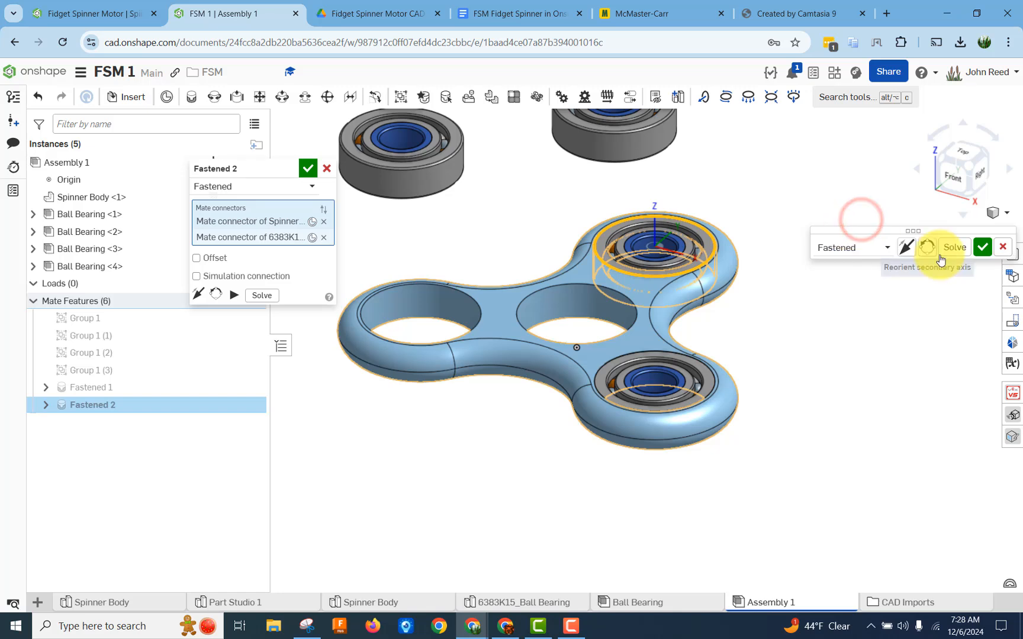
pyautogui.click(983, 247)
# Fasten the original ball bearing into the hole in the spinner body's left arm.
pyautogui.scroll(-2, 857, 313)
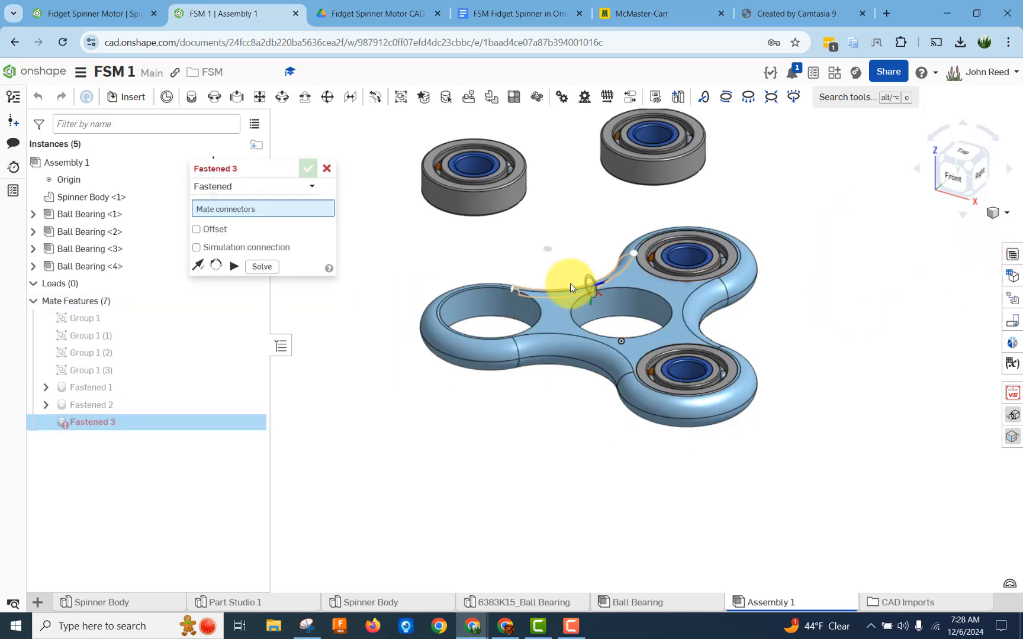
pyautogui.click(538, 306)
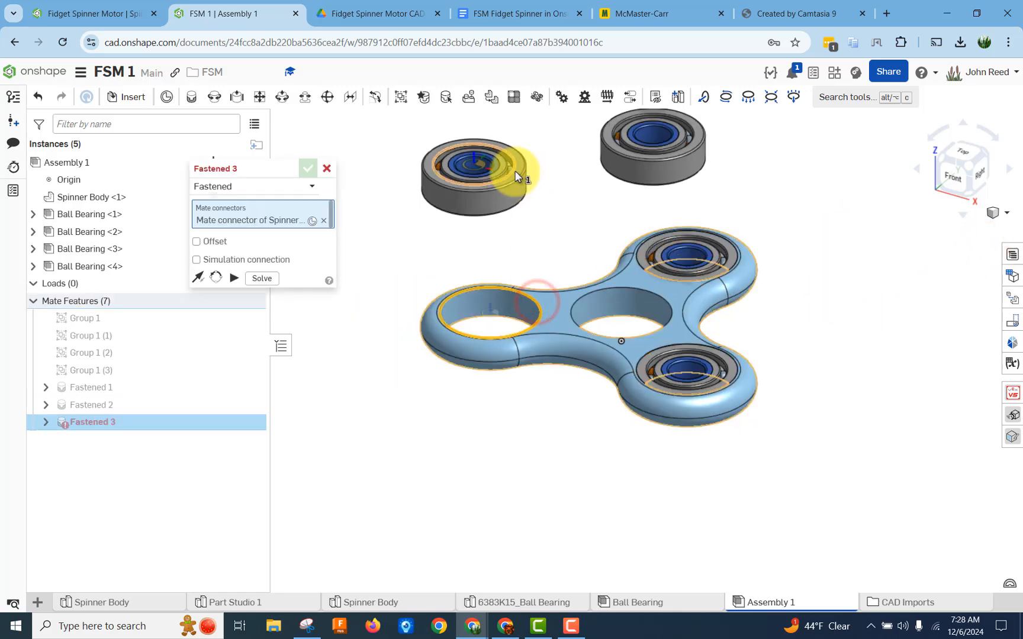
pyautogui.click(516, 174)
pyautogui.click(693, 199)
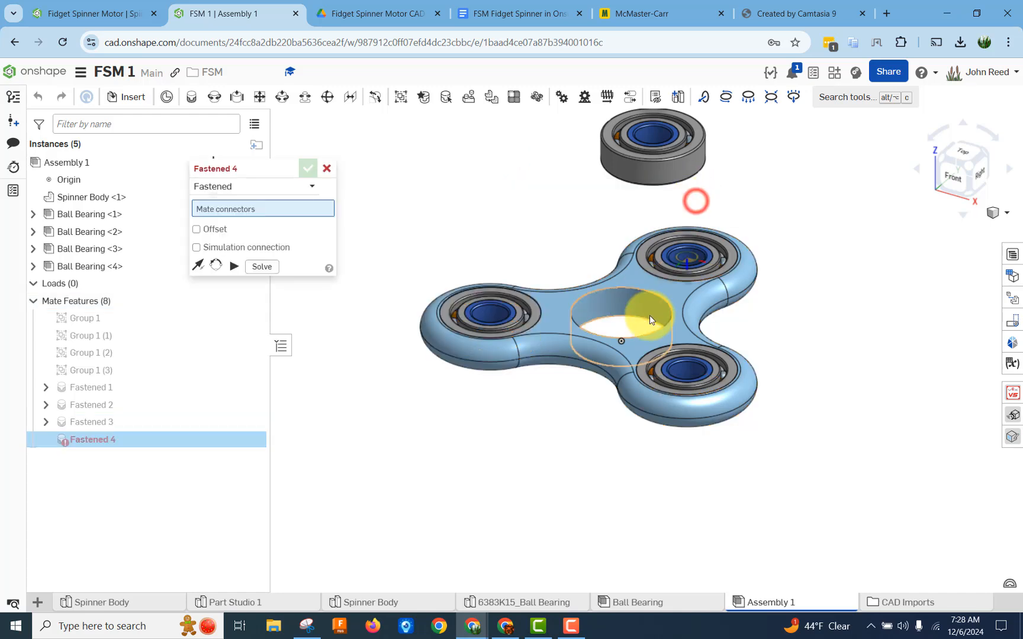
# Fasten the last ball bearing into the spinner body's center hole and end the mate command.
pyautogui.click(664, 299)
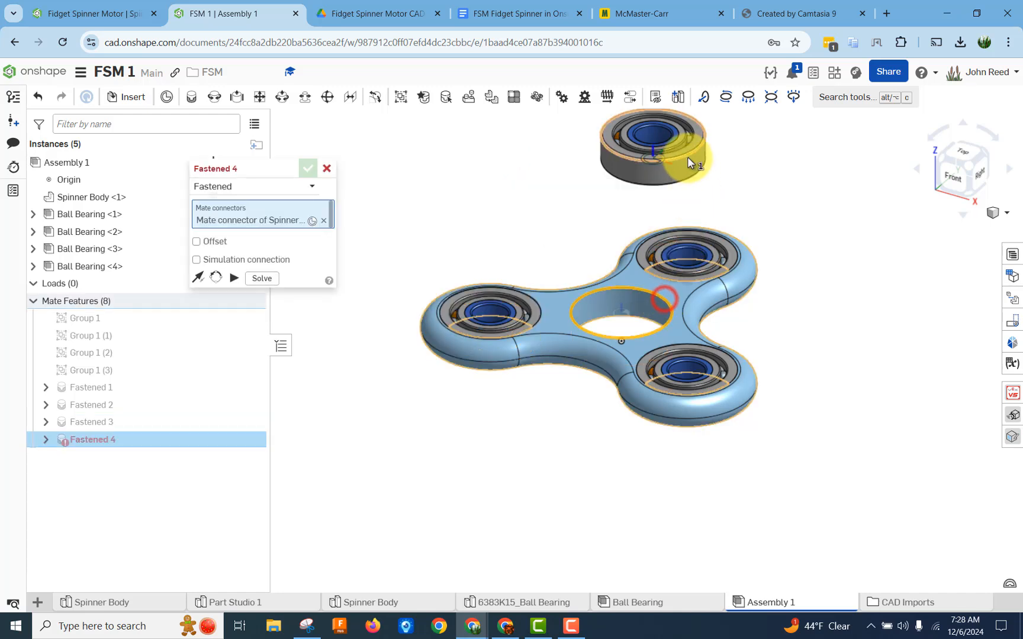
pyautogui.click(685, 151)
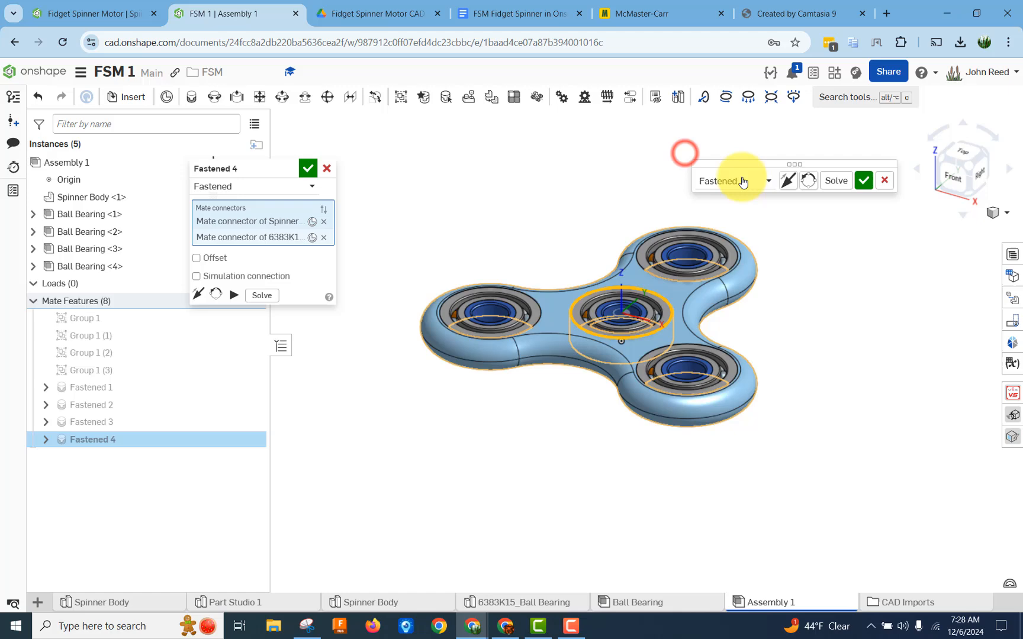
pyautogui.click(864, 180)
pyautogui.click(327, 170)
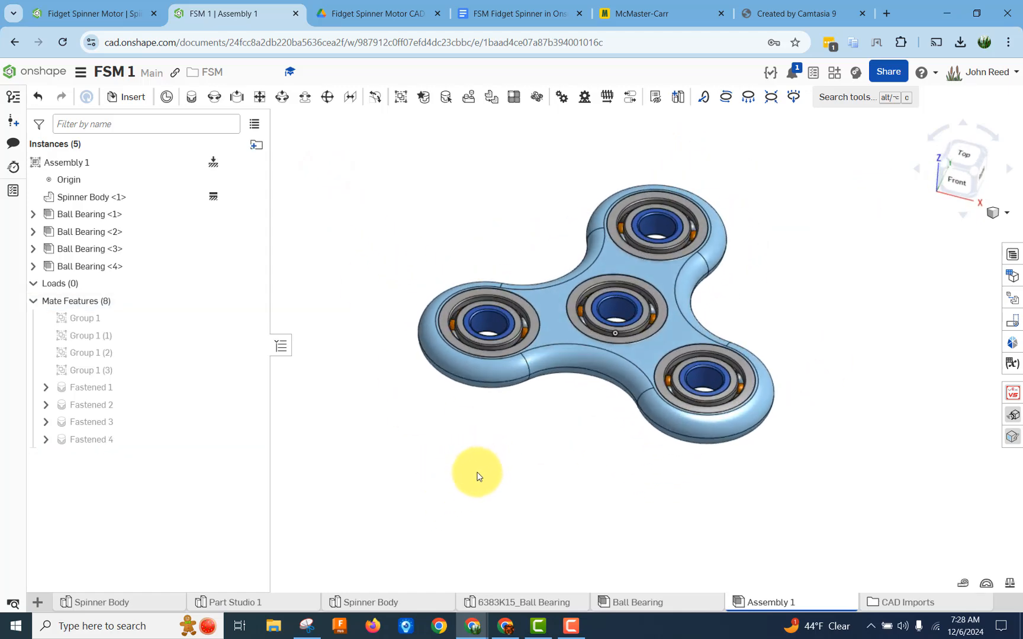
# Open the assembly's bill of materials and remove its Part number and Description columns.
pyautogui.scroll(-2, 864, 409)
pyautogui.moveTo(864, 409); pyautogui.dragTo(789, 392, button='middle')
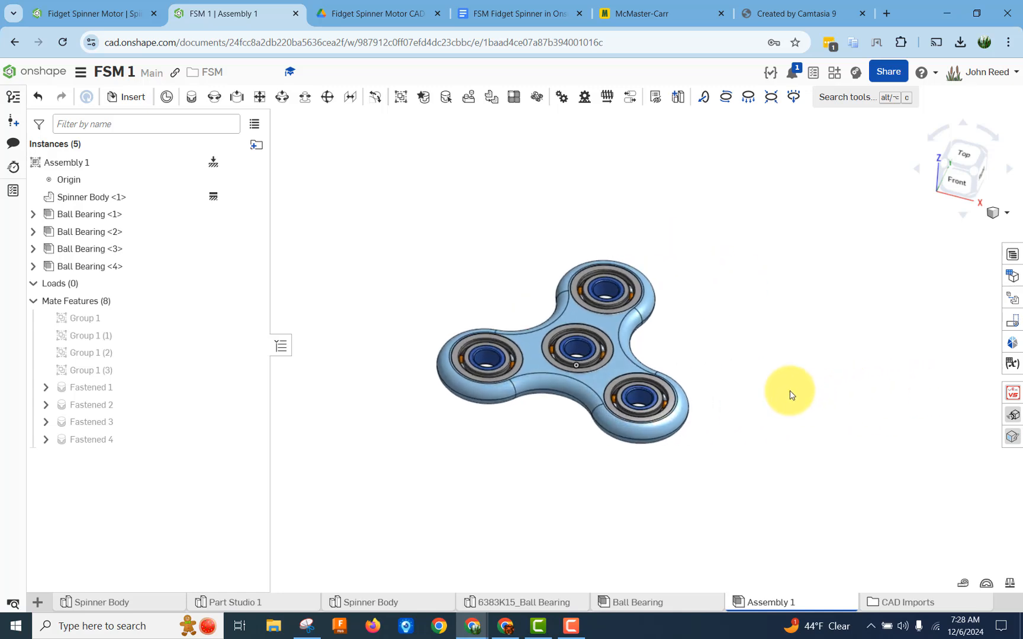
pyautogui.moveTo(269, 286); pyautogui.dragTo(164, 290)
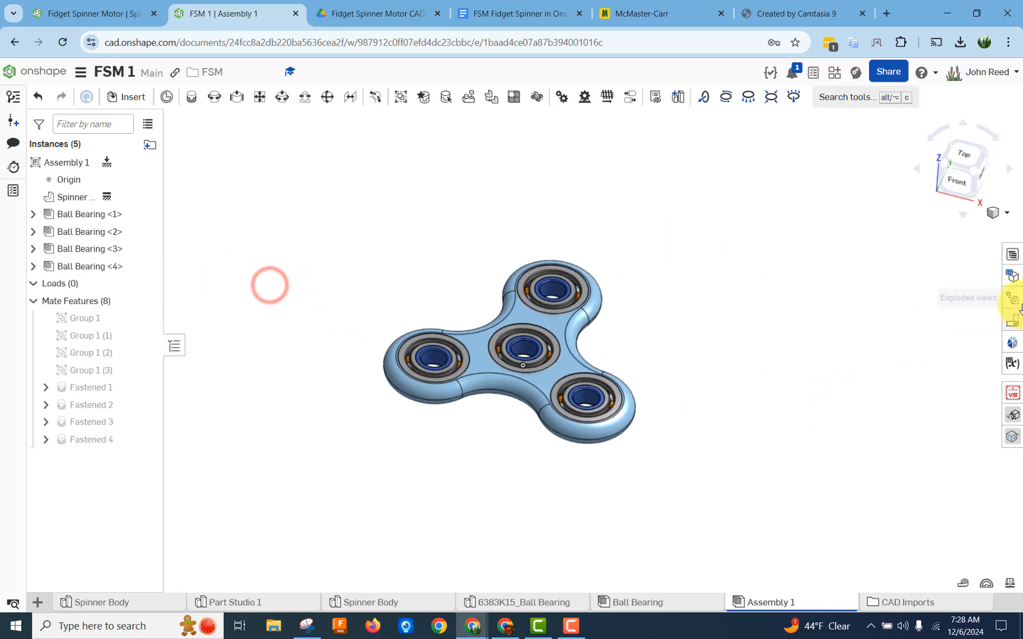
pyautogui.click(1013, 257)
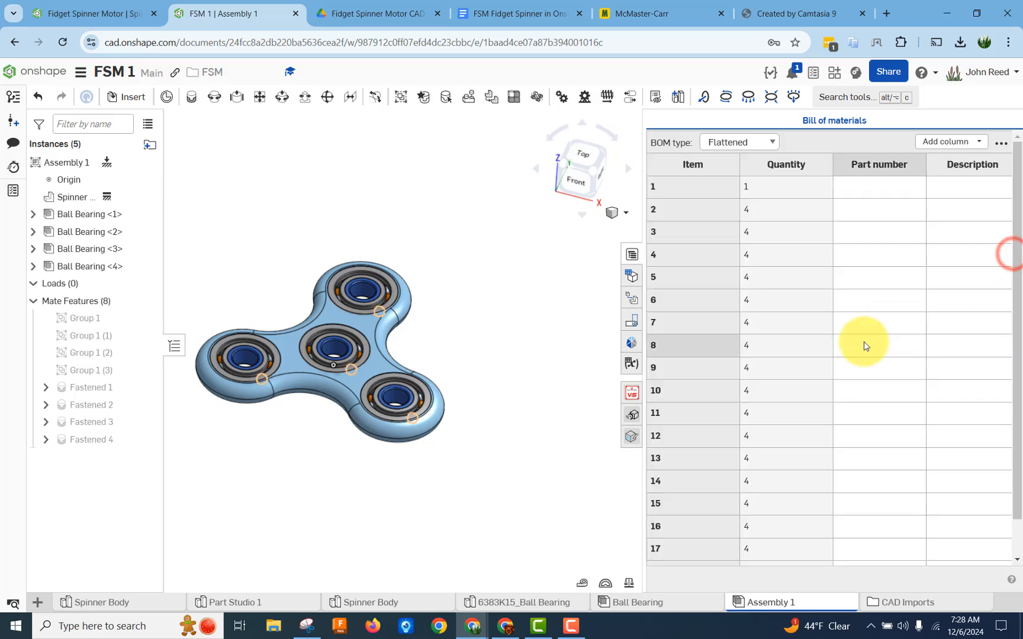
pyautogui.rightClick(885, 170)
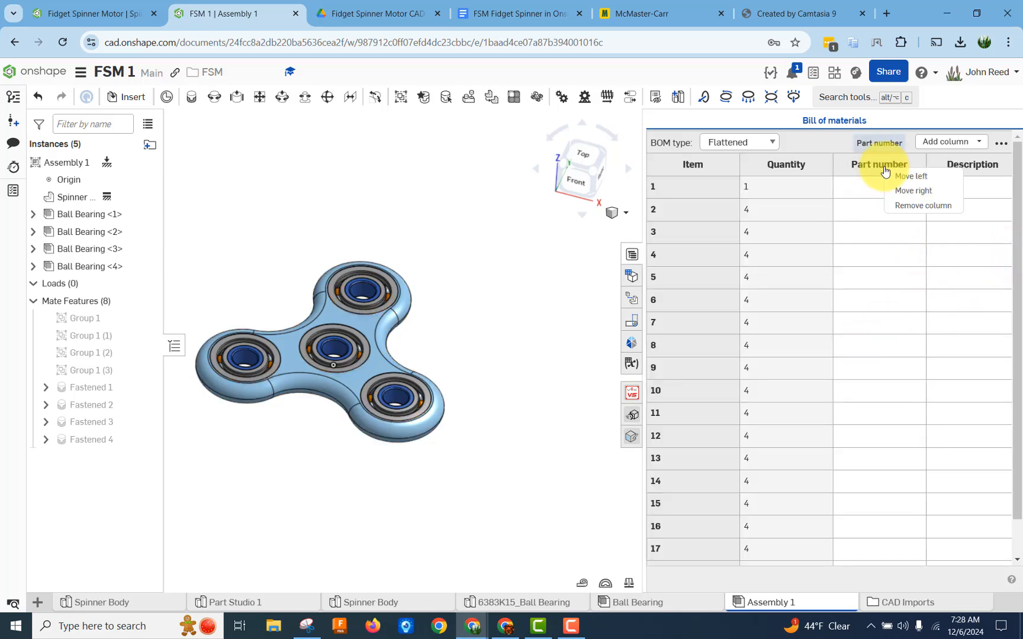
pyautogui.click(894, 205)
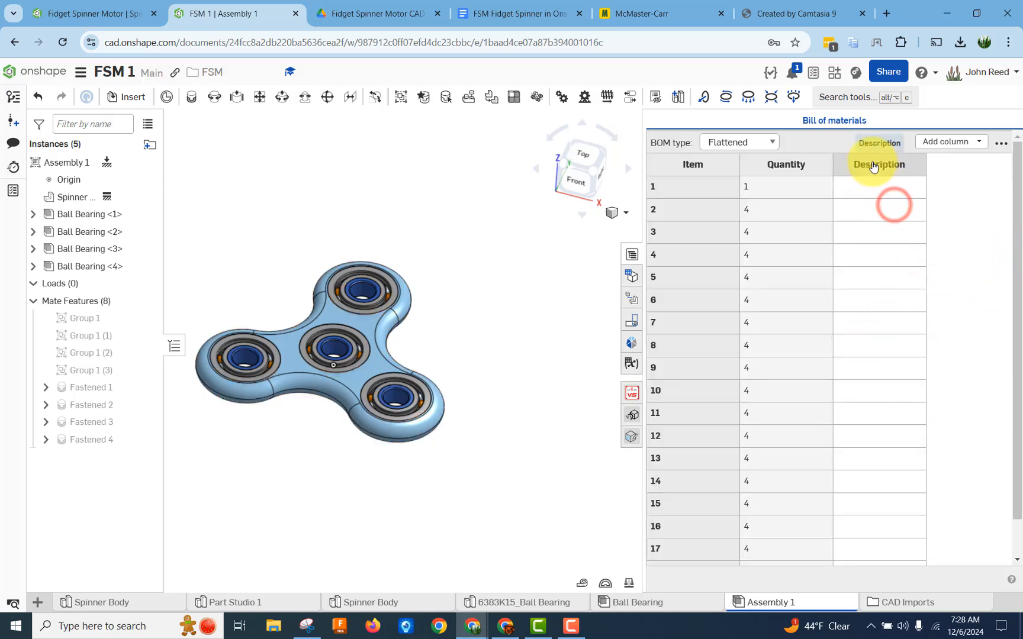
pyautogui.rightClick(880, 169)
pyautogui.click(884, 186)
# Add a Name column to the bill of materials and look through the listed parts.
pyautogui.click(943, 141)
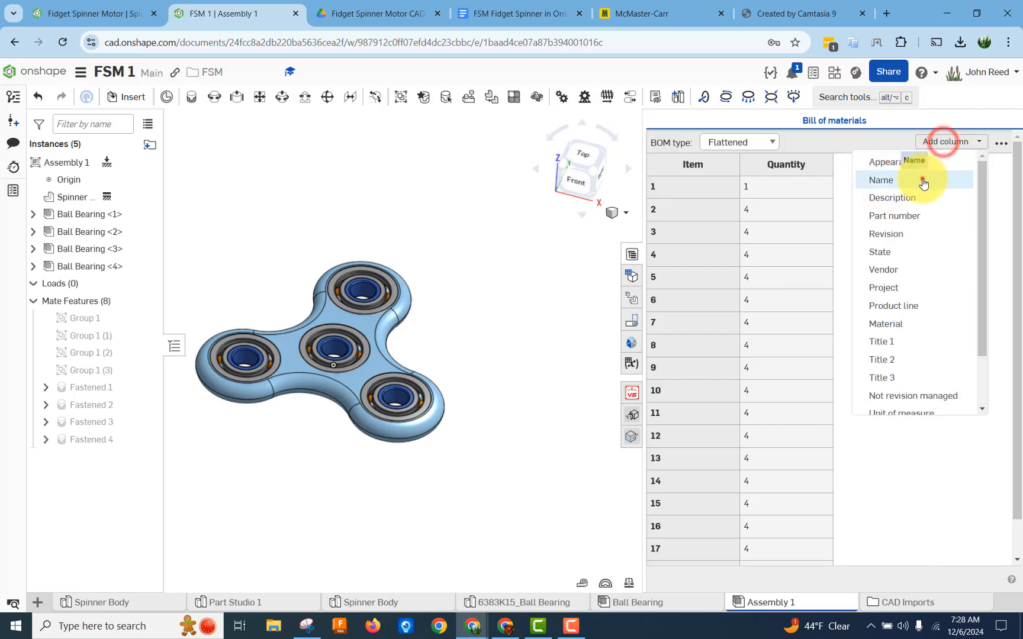
pyautogui.click(550, 325)
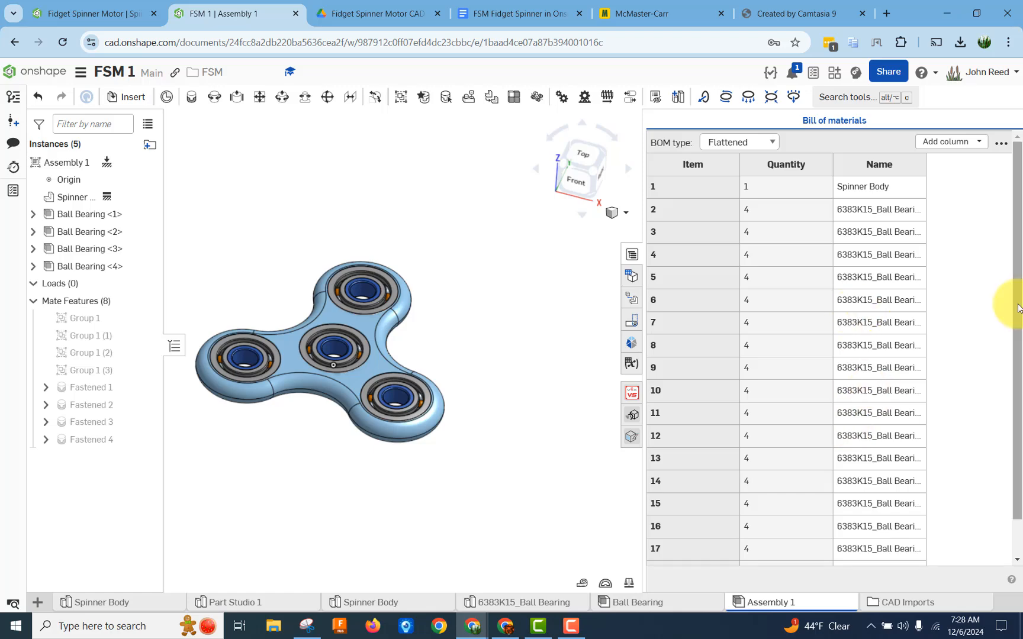
pyautogui.moveTo(1016, 304); pyautogui.dragTo(1016, 337)
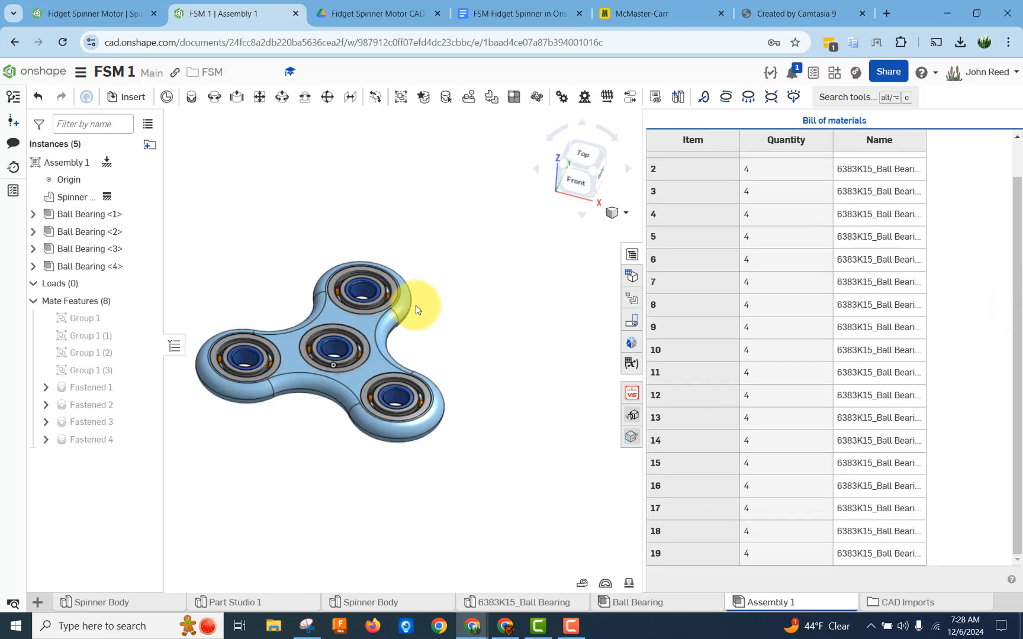
pyautogui.scroll(-1, 482, 342)
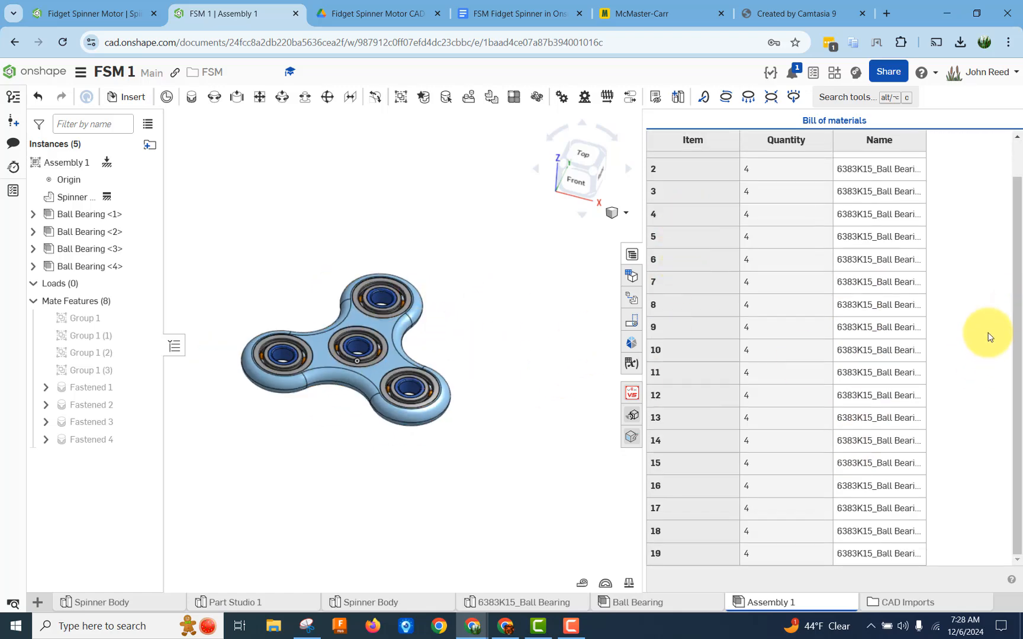
# Switch the bill of materials type from flattened to Structured and narrow the table's pane.
pyautogui.moveTo(1018, 305); pyautogui.dragTo(1018, 269)
pyautogui.click(758, 142)
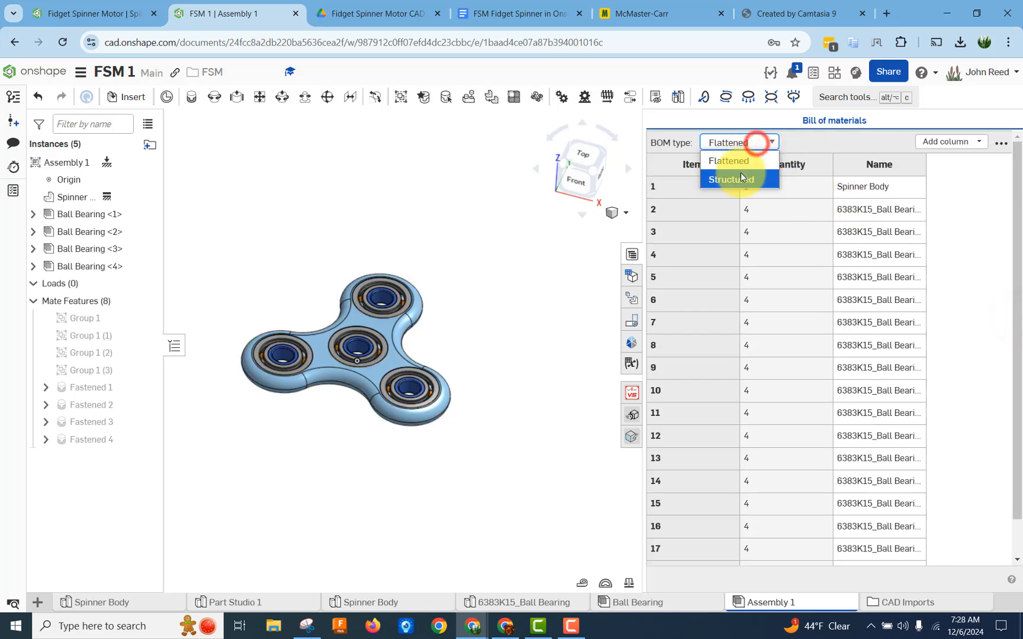
pyautogui.click(737, 176)
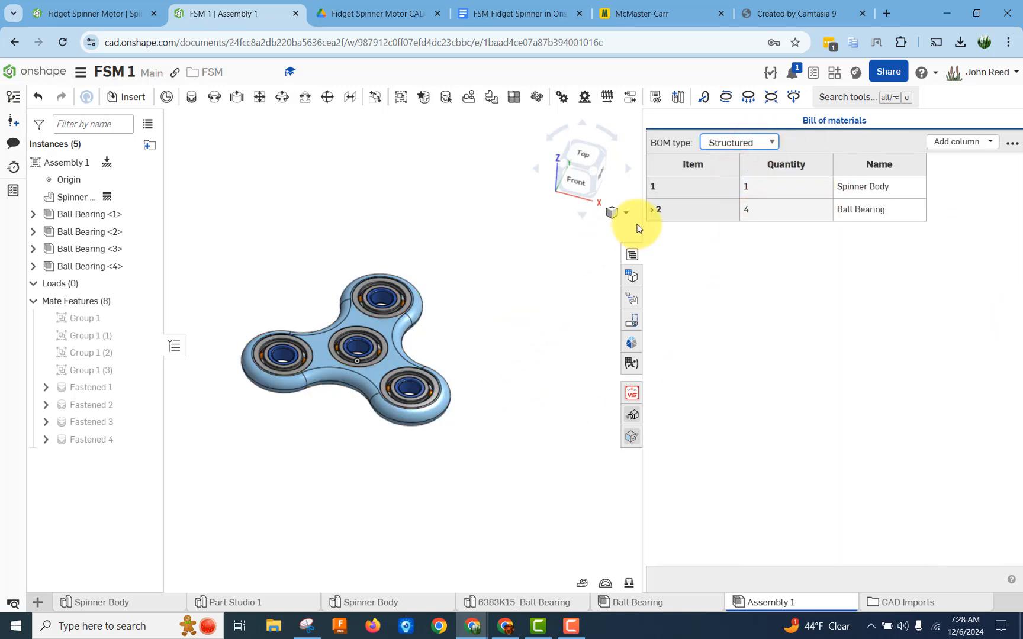
pyautogui.moveTo(644, 223); pyautogui.dragTo(720, 225)
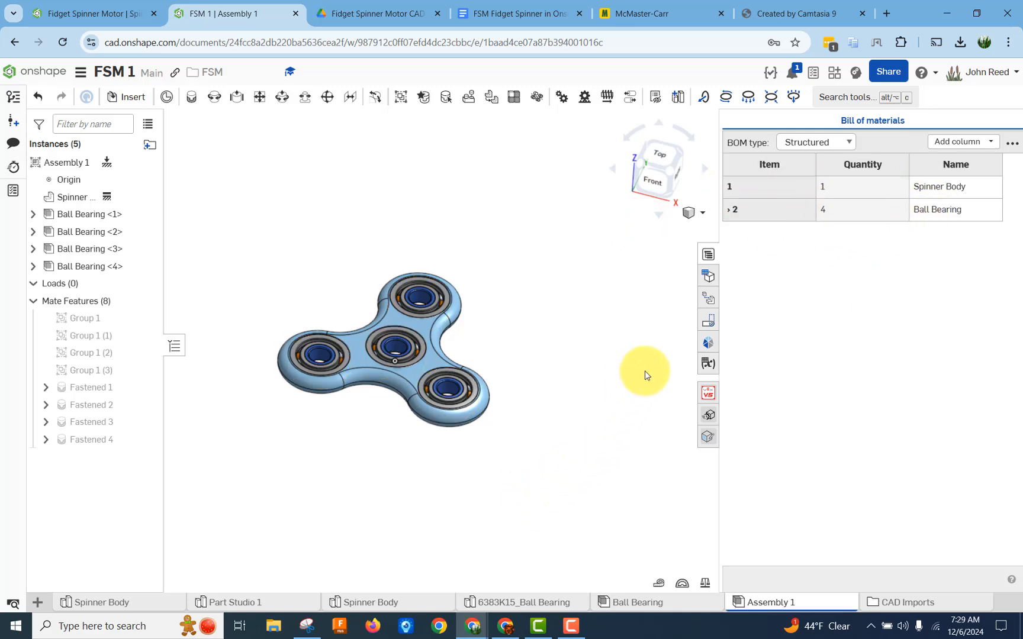
# Open the assembly's exploded views and add a new exploded view.
pyautogui.click(709, 304)
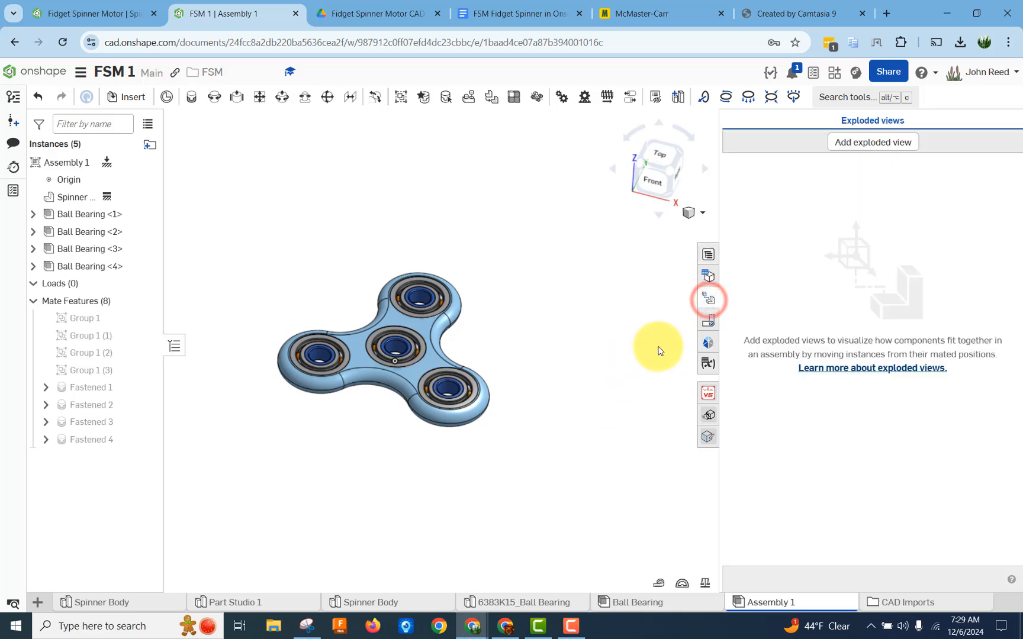
pyautogui.moveTo(570, 439); pyautogui.dragTo(587, 406, button='right')
pyautogui.click(849, 143)
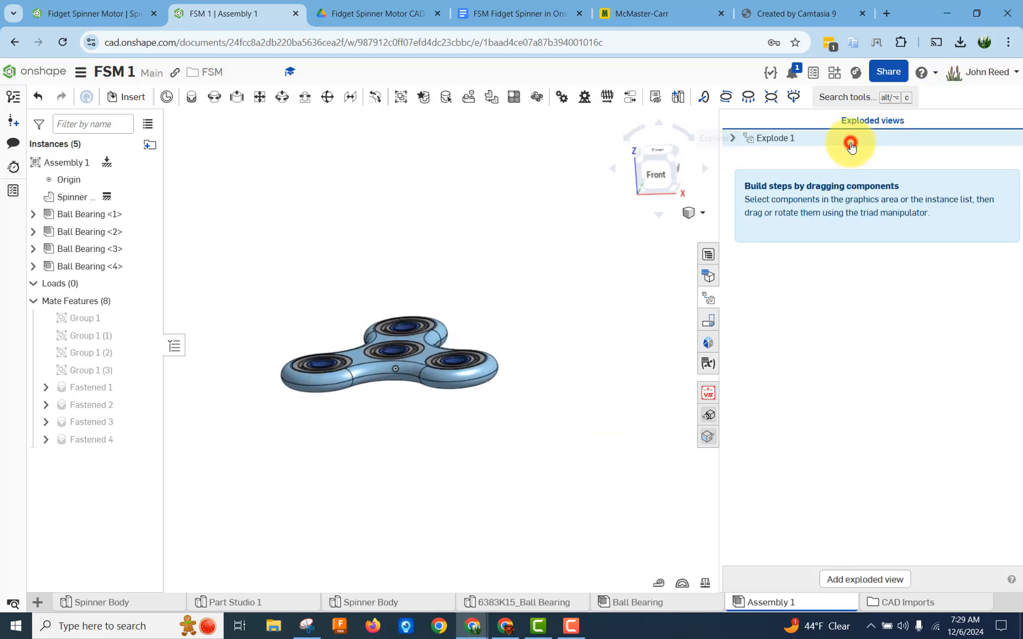
pyautogui.scroll(4, 393, 424)
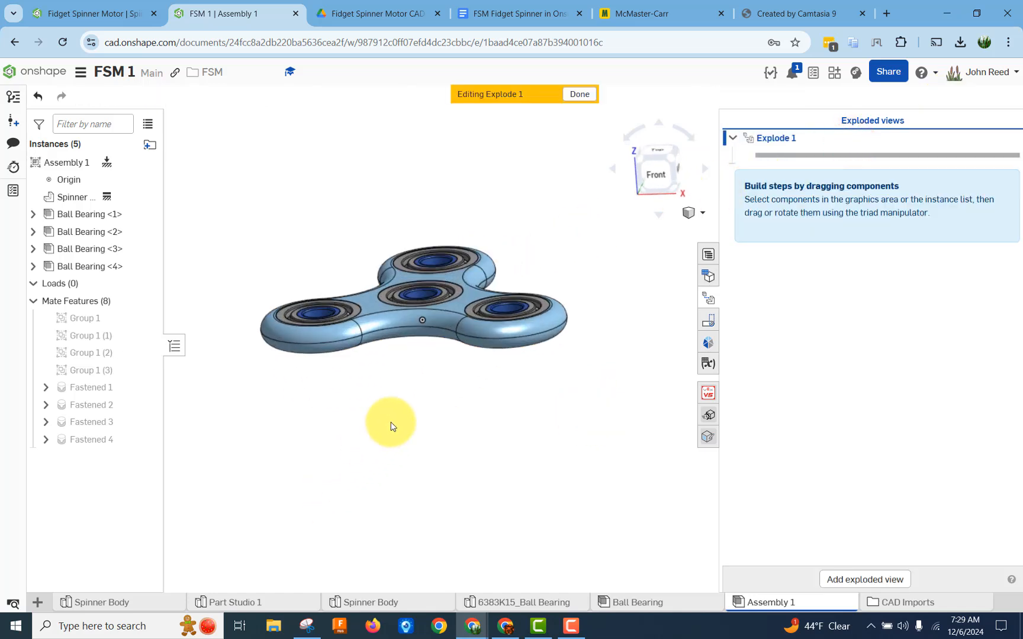
pyautogui.click(479, 370)
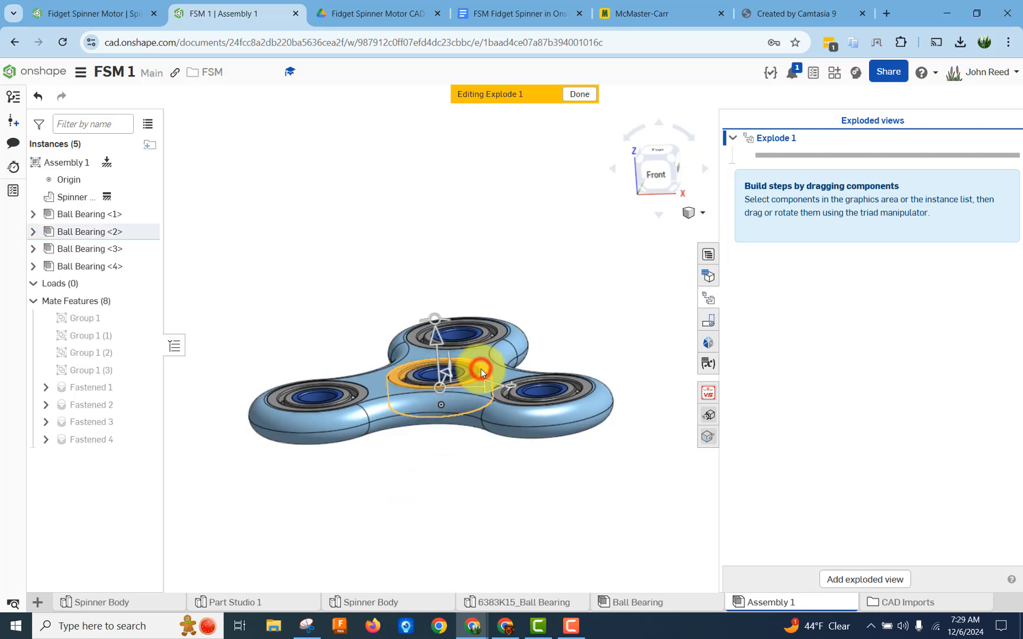
pyautogui.moveTo(438, 341); pyautogui.dragTo(415, 202)
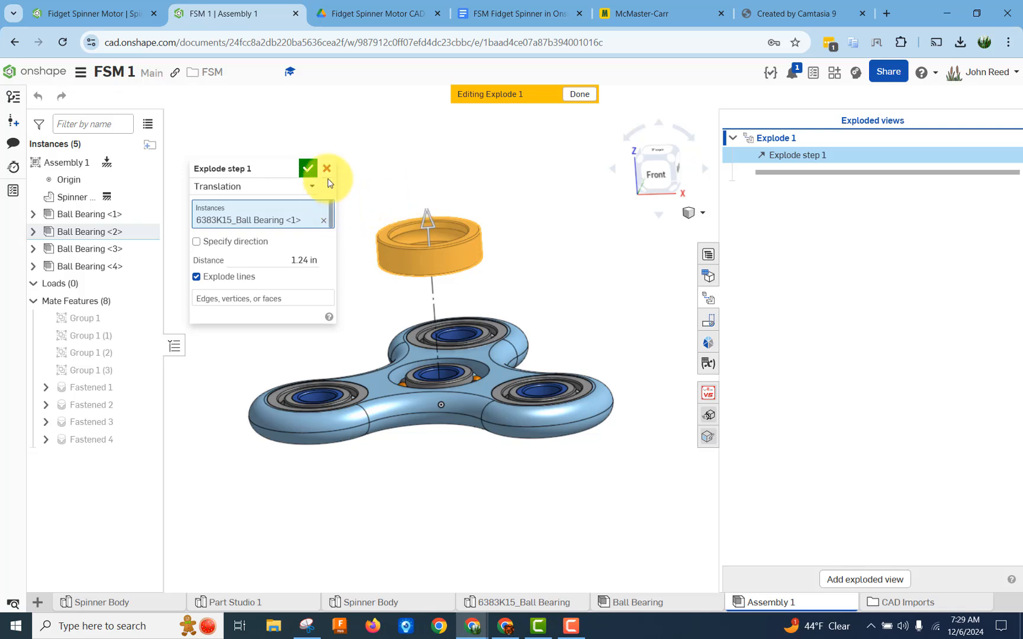
pyautogui.click(308, 169)
pyautogui.hotkey('ctrl', 'z')
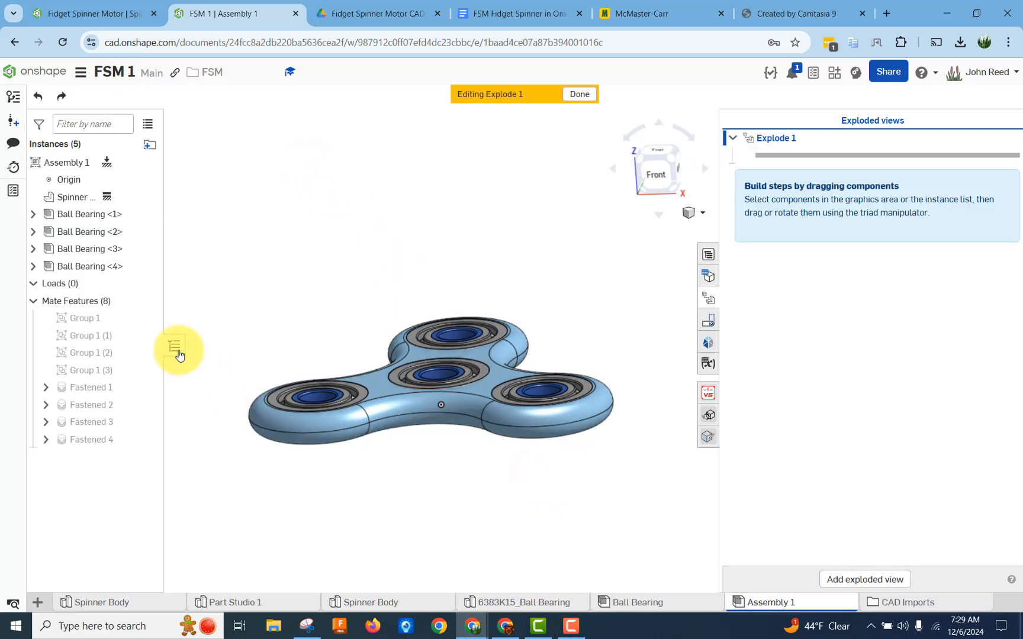
# Add an explode step that lifts the whole Ball Bearing <1> 1.5 in straight up from the spinner body.
pyautogui.click(109, 214)
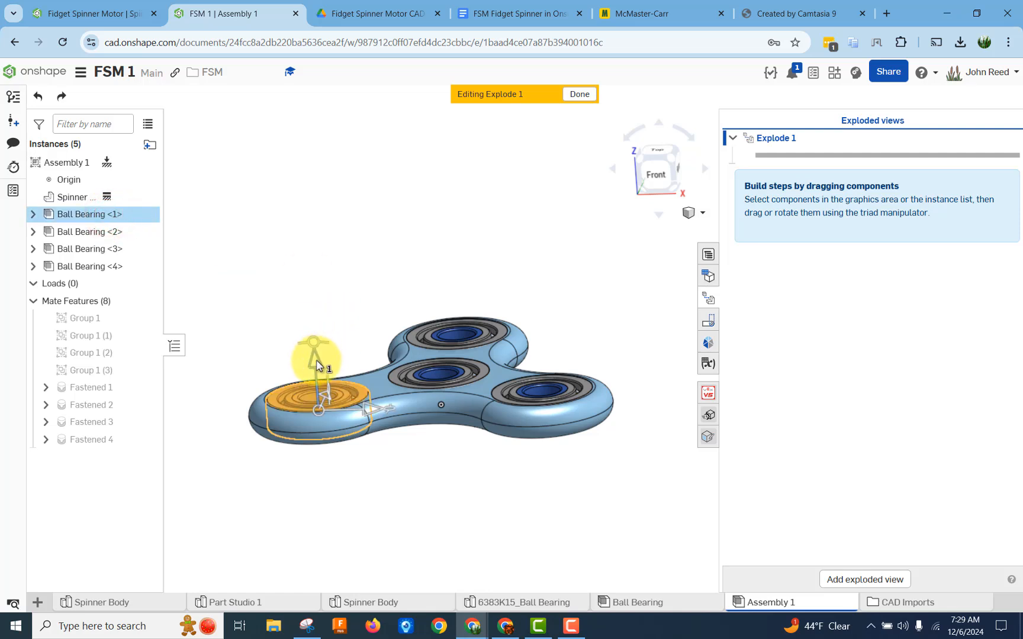
pyautogui.moveTo(316, 360); pyautogui.dragTo(314, 201)
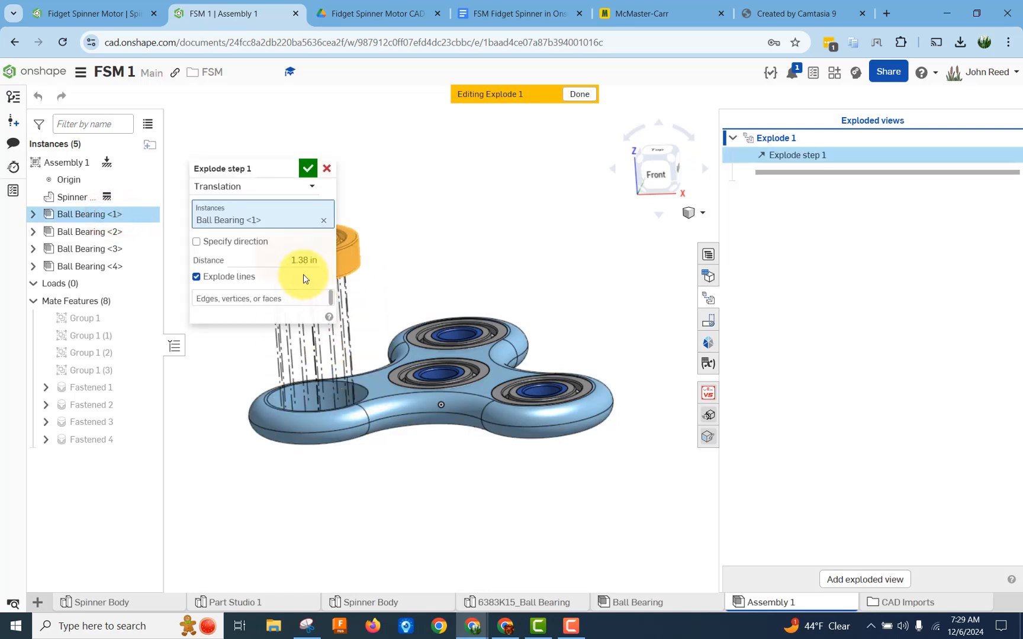
pyautogui.moveTo(286, 257); pyautogui.dragTo(418, 249)
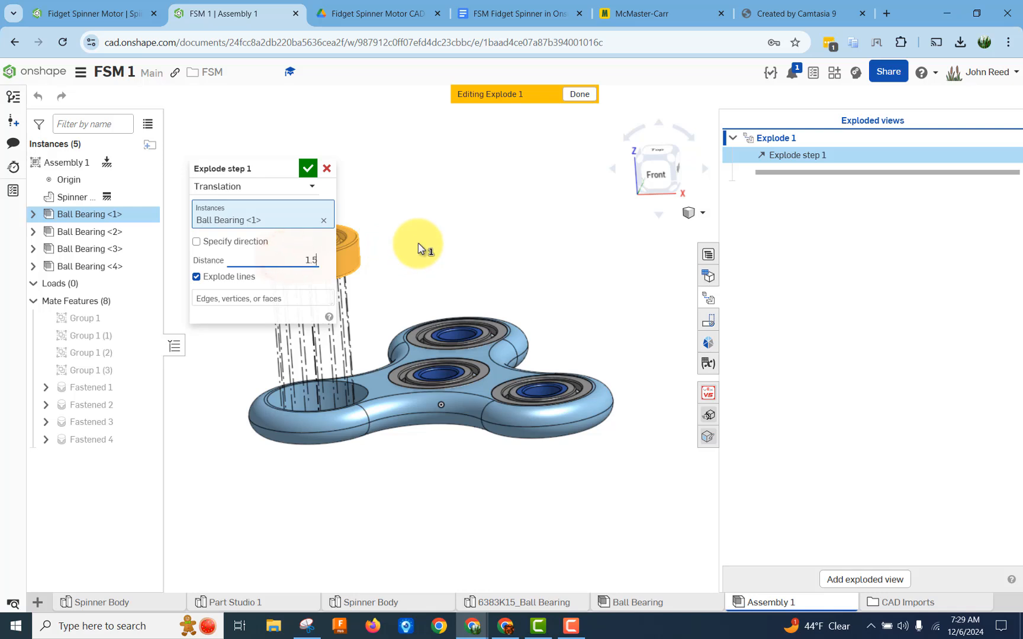
pyautogui.click(307, 170)
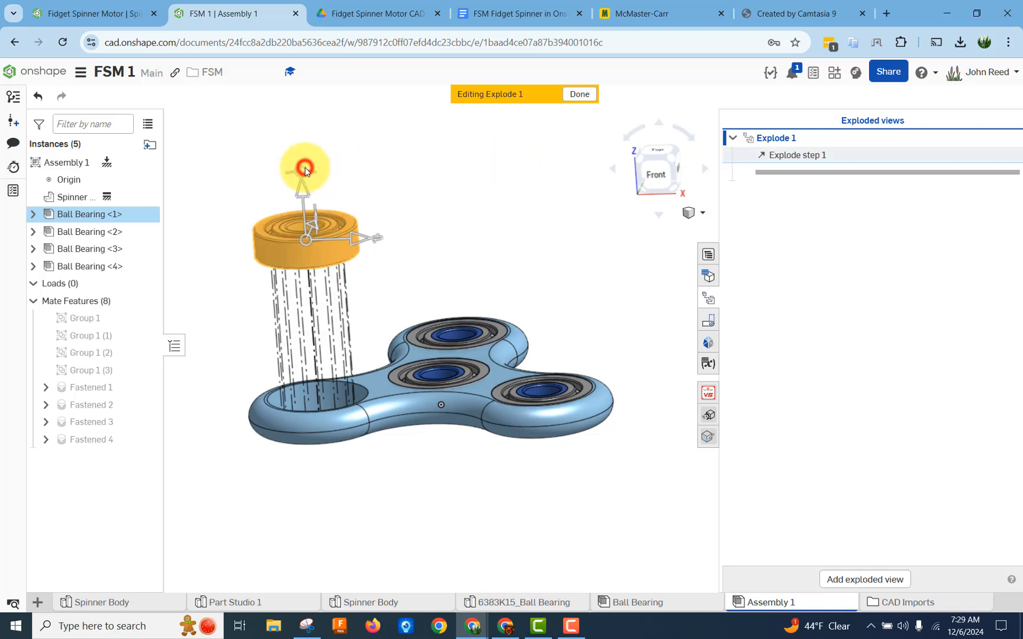
# Add an explode step that lifts Ball Bearing <2> 1.5 in above the spinner body's center hole.
pyautogui.click(84, 231)
pyautogui.moveTo(443, 348); pyautogui.dragTo(469, 242)
pyautogui.click(286, 260)
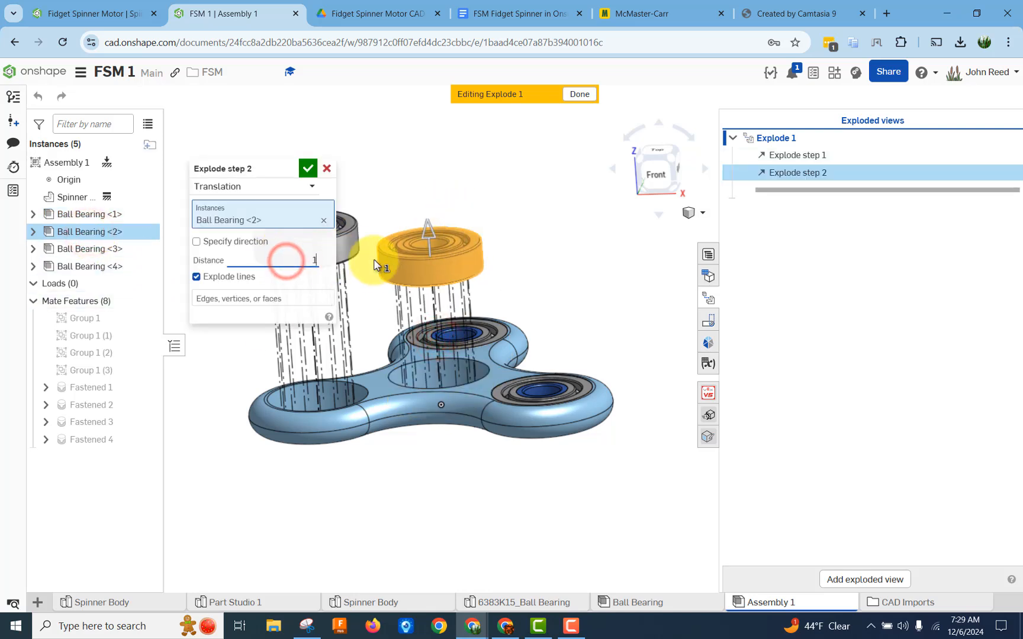
pyautogui.click(308, 168)
# Add an explode step that lifts Ball Bearing <3> 1.5 in above the spinner body.
pyautogui.click(100, 255)
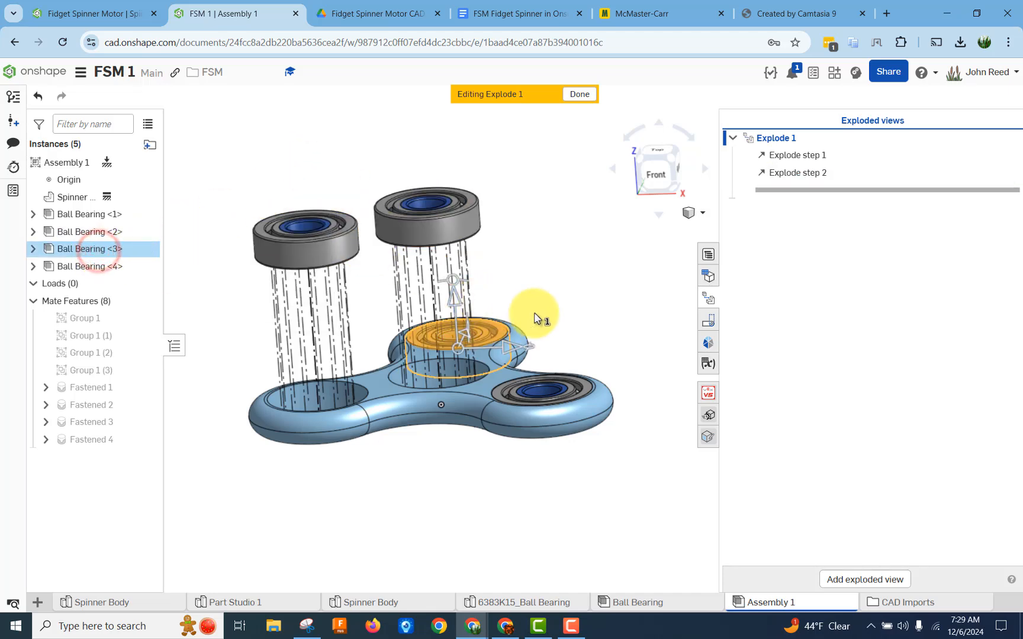
pyautogui.hotkey('shift', '7')
pyautogui.moveTo(571, 279); pyautogui.dragTo(560, 234)
pyautogui.moveTo(259, 258); pyautogui.dragTo(332, 263)
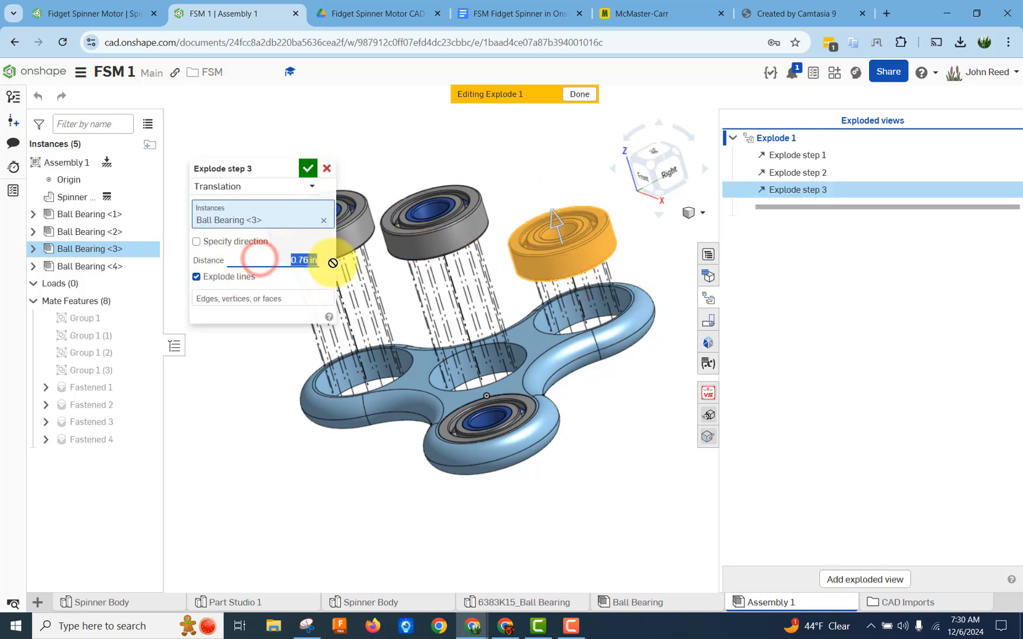
pyautogui.write('1.5')
pyautogui.press('Return')
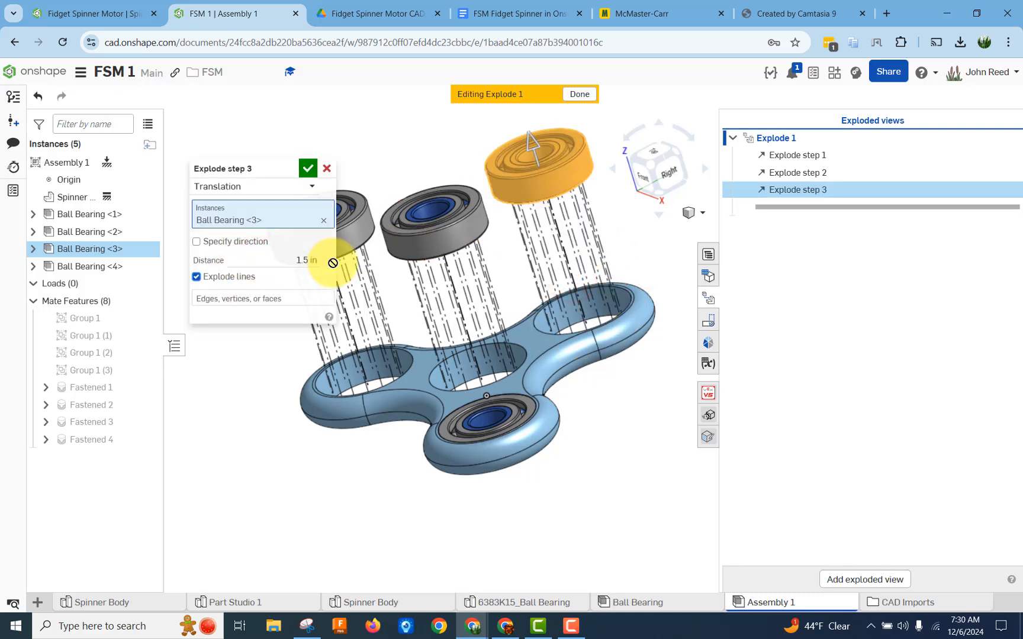
pyautogui.click(314, 171)
# Add an explode step that lifts Ball Bearing <4> 1.5 in above the spinner body and finish editing the exploded view.
pyautogui.click(94, 266)
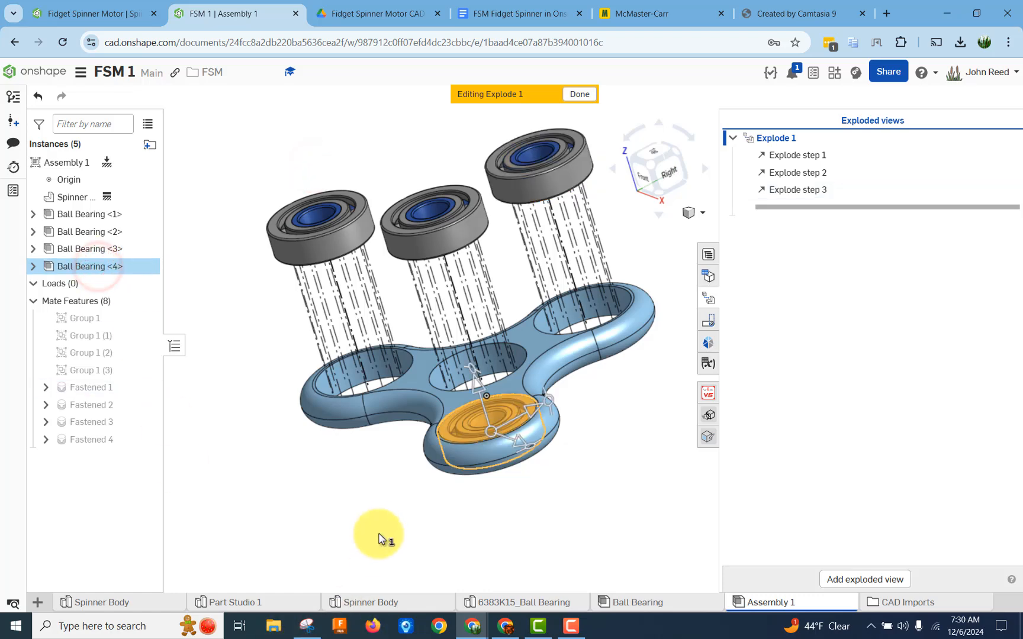
pyautogui.moveTo(379, 538); pyautogui.dragTo(400, 514, button='right')
pyautogui.click(538, 349)
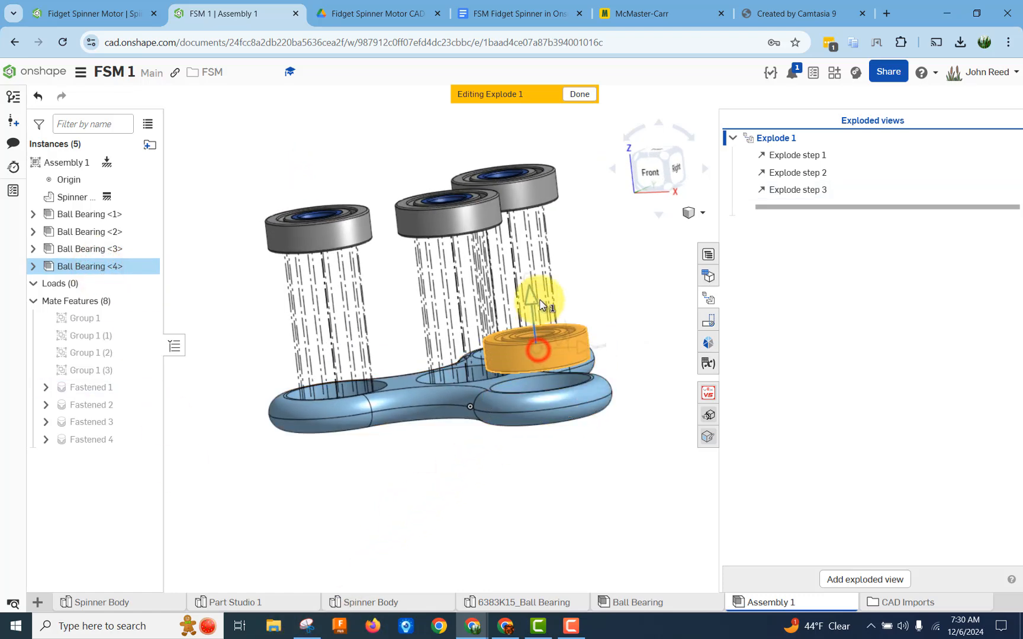
pyautogui.moveTo(540, 301); pyautogui.dragTo(540, 301)
pyautogui.click(282, 261)
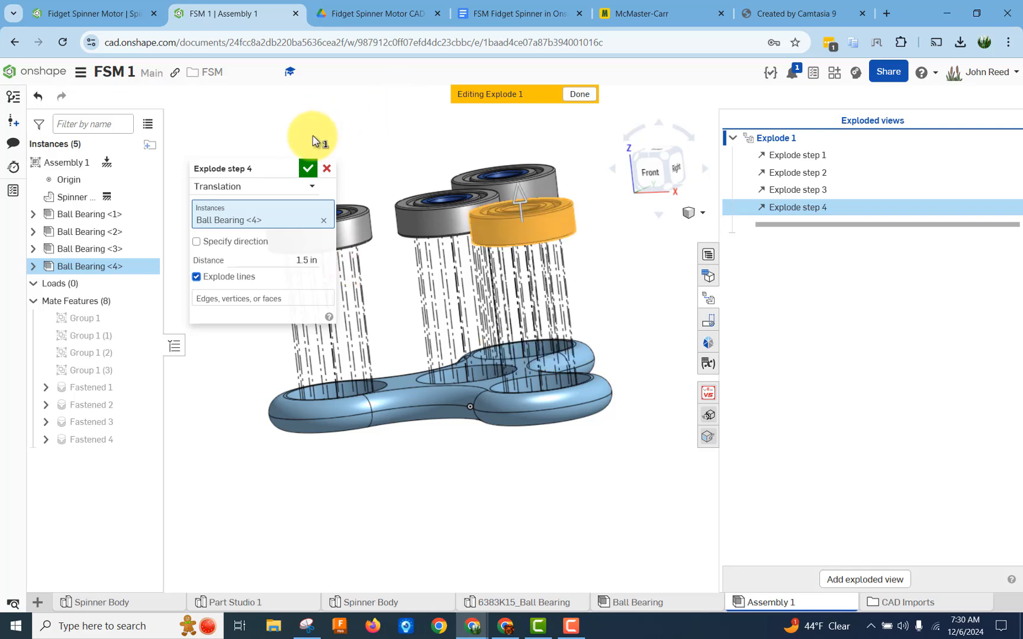
pyautogui.click(307, 168)
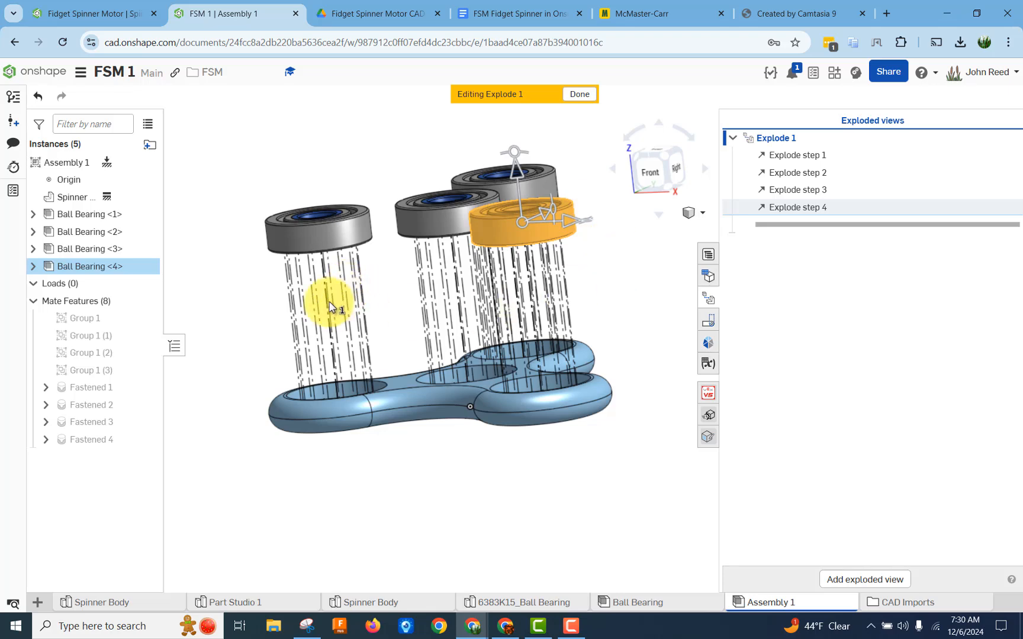
pyautogui.click(582, 96)
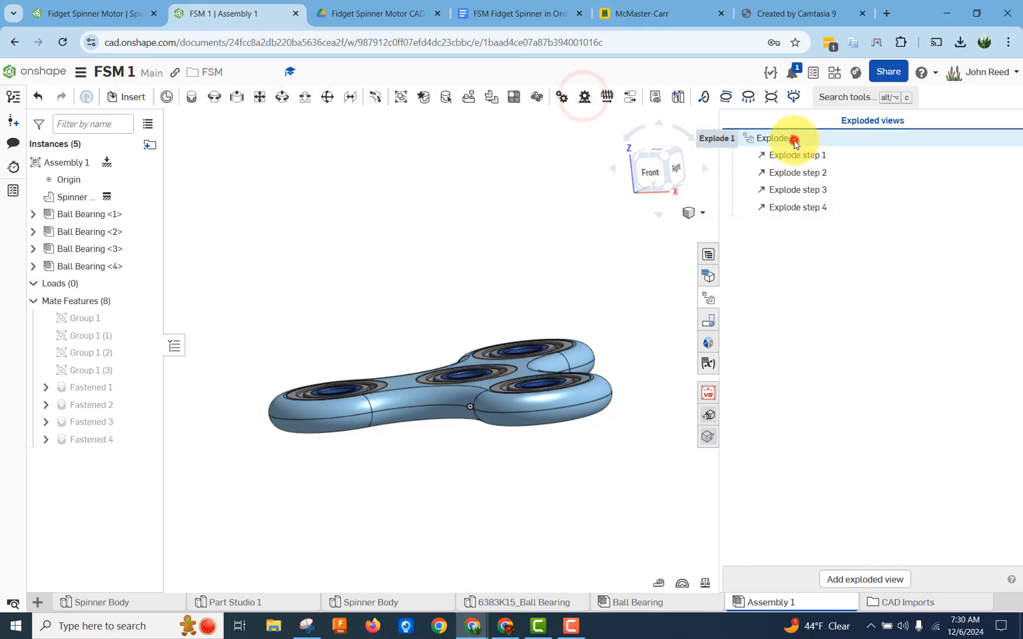
# Reopen Explode 1 to review its fourth step and the exploded bearings, leave it unedited, and close the exploded views.
pyautogui.doubleClick(792, 138)
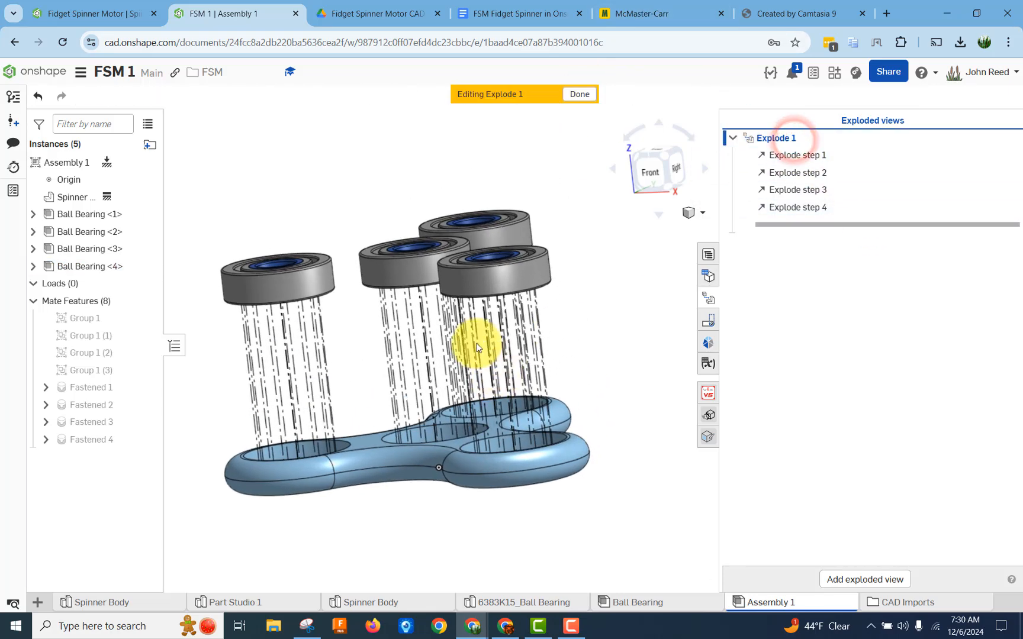
pyautogui.doubleClick(836, 207)
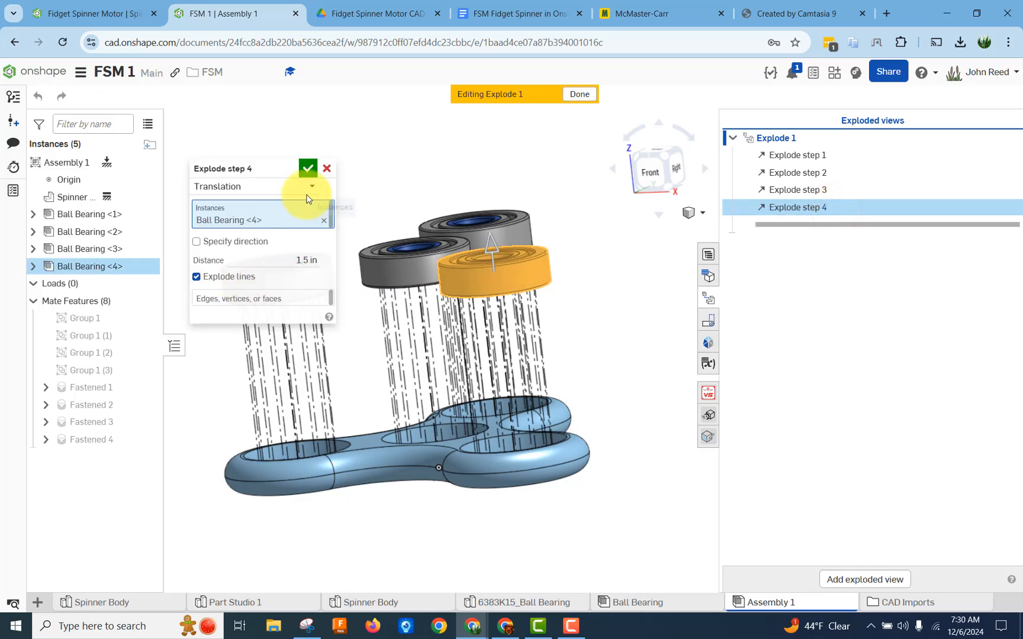
pyautogui.click(324, 168)
pyautogui.moveTo(608, 328); pyautogui.dragTo(600, 162, button='right')
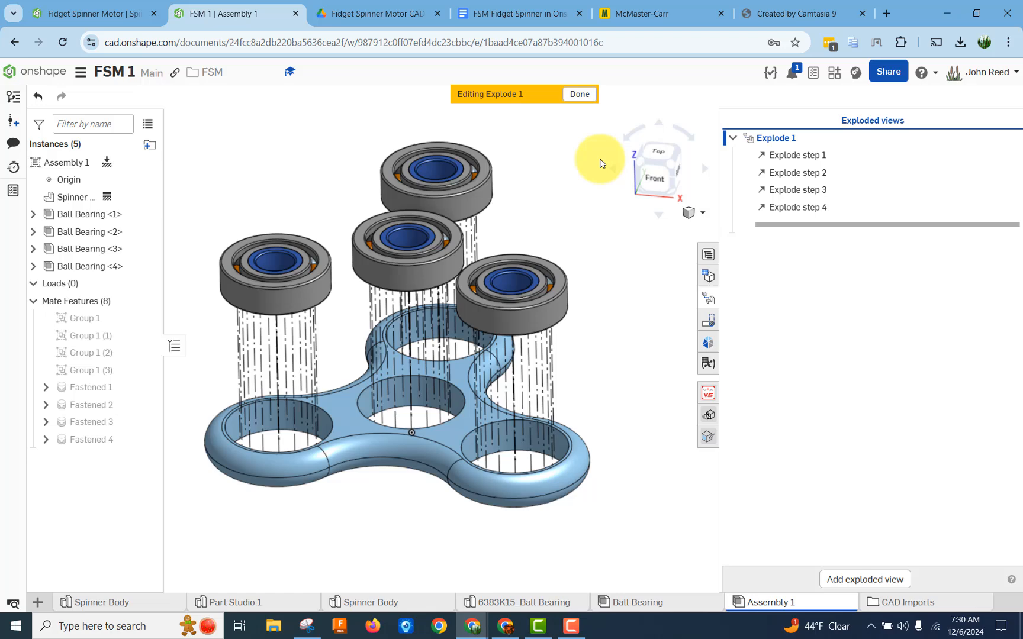
pyautogui.click(580, 95)
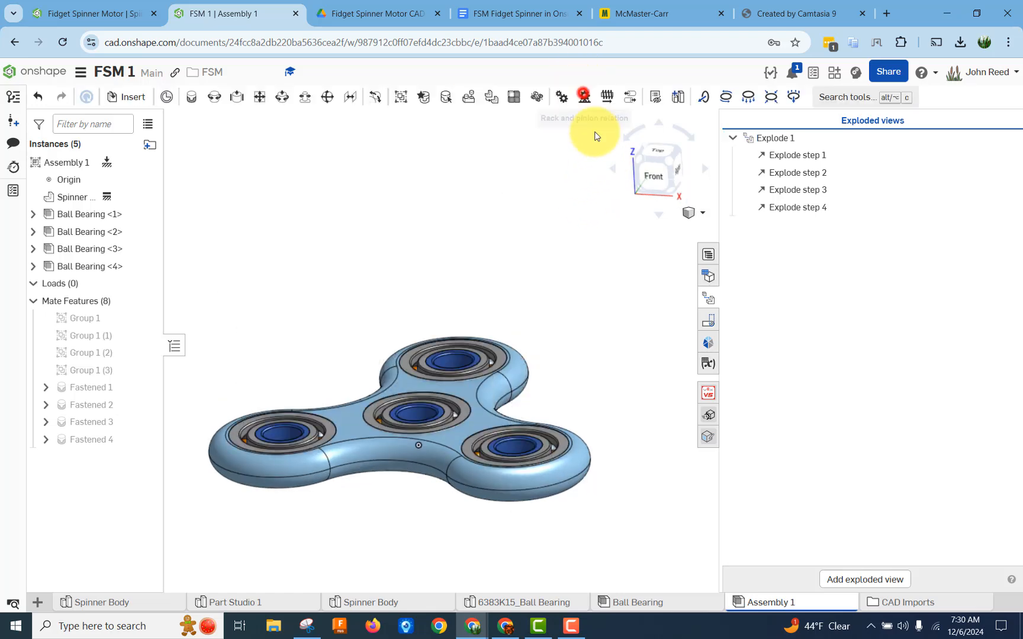
pyautogui.click(707, 301)
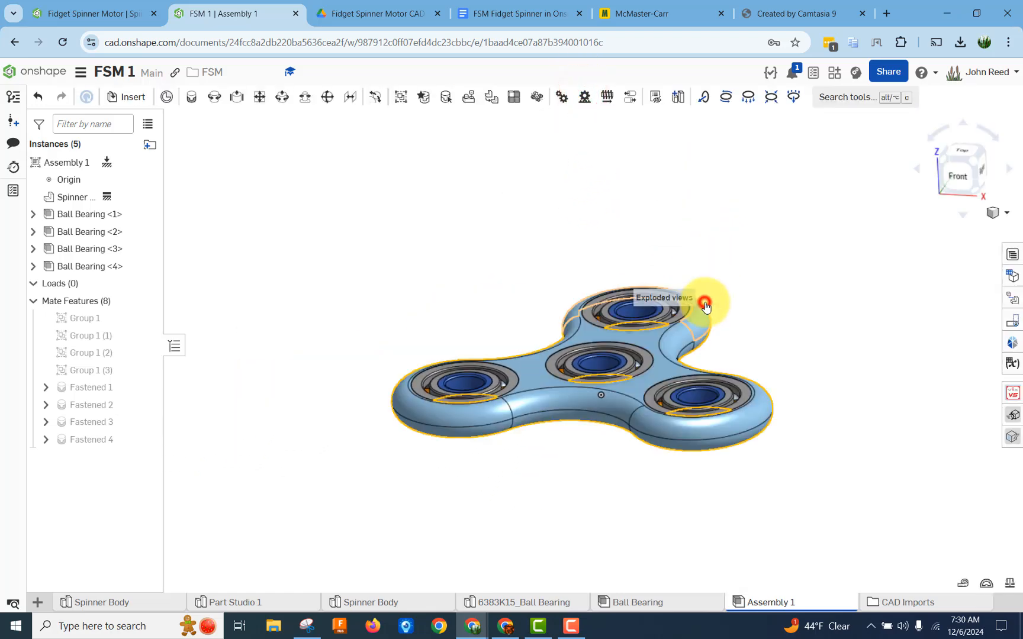
# Rename the Assembly 1 tab as Fidget Spineer.
pyautogui.scroll(1, 881, 402)
pyautogui.moveTo(881, 402); pyautogui.dragTo(852, 353, button='middle')
pyautogui.scroll(-1, 851, 353)
pyautogui.moveTo(852, 353); pyautogui.dragTo(845, 374, button='right')
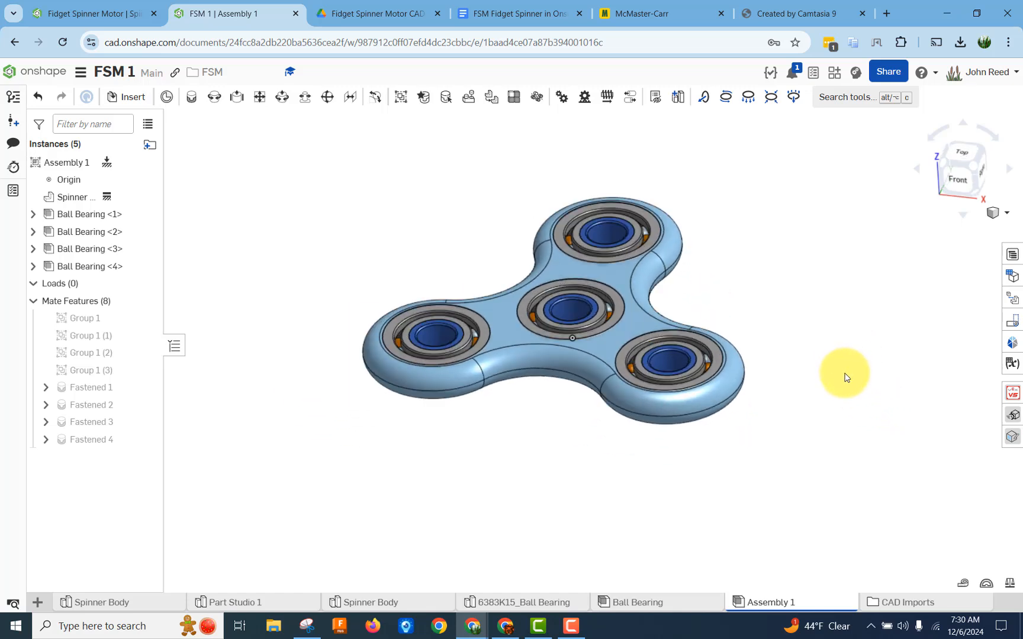
pyautogui.rightClick(777, 604)
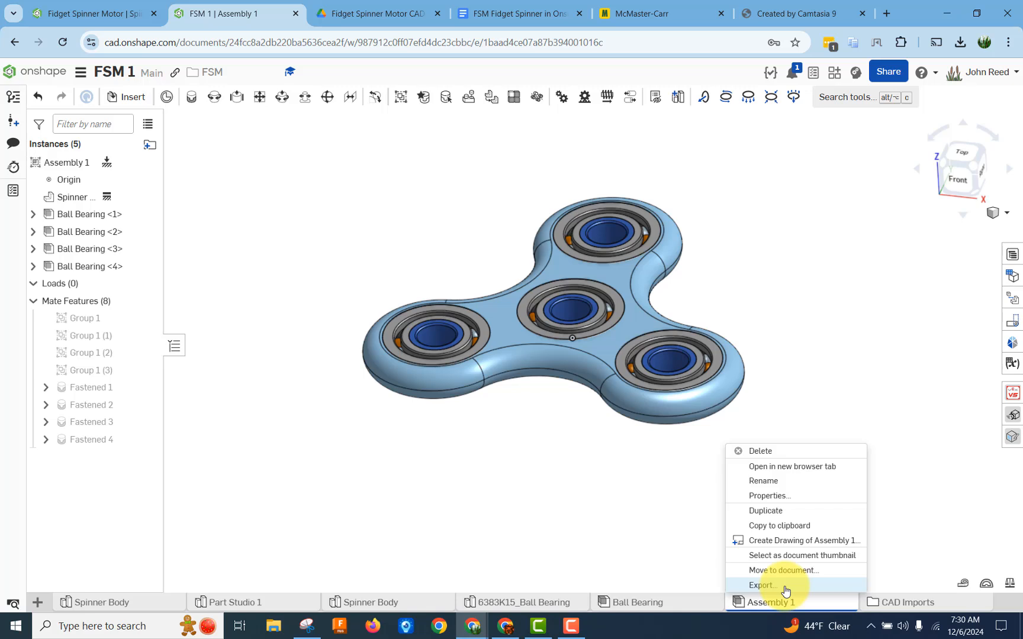
pyautogui.click(775, 481)
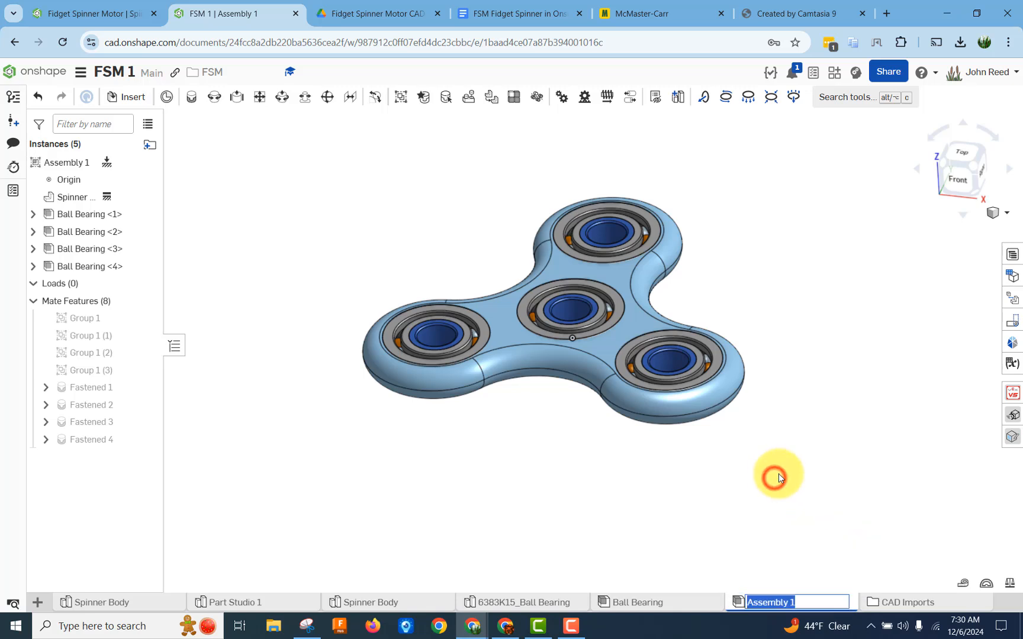
pyautogui.write('Fidget S')
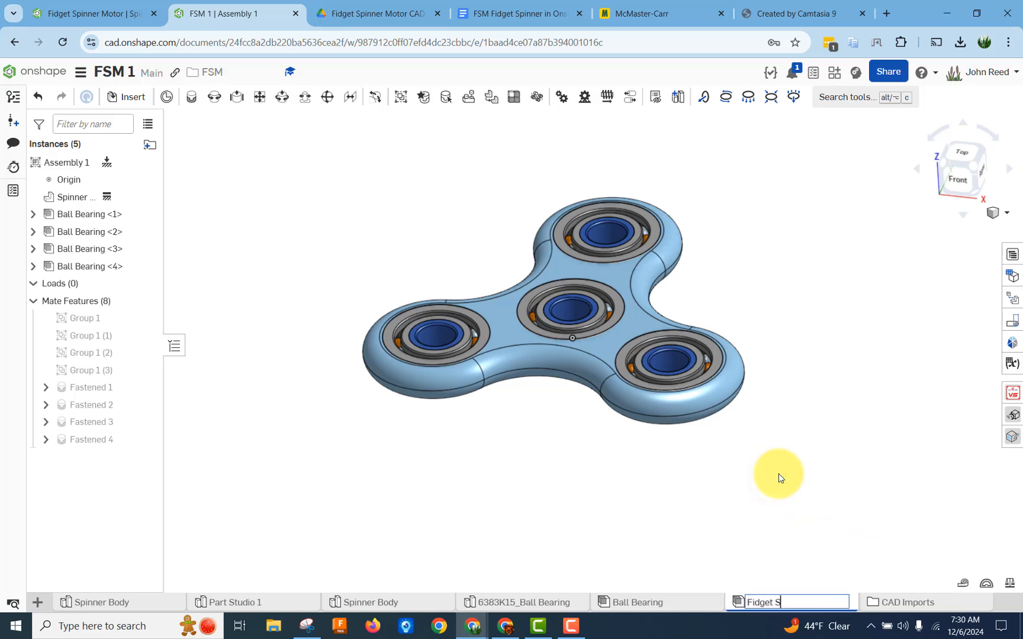
pyautogui.write('pineer')
pyautogui.press('Return')
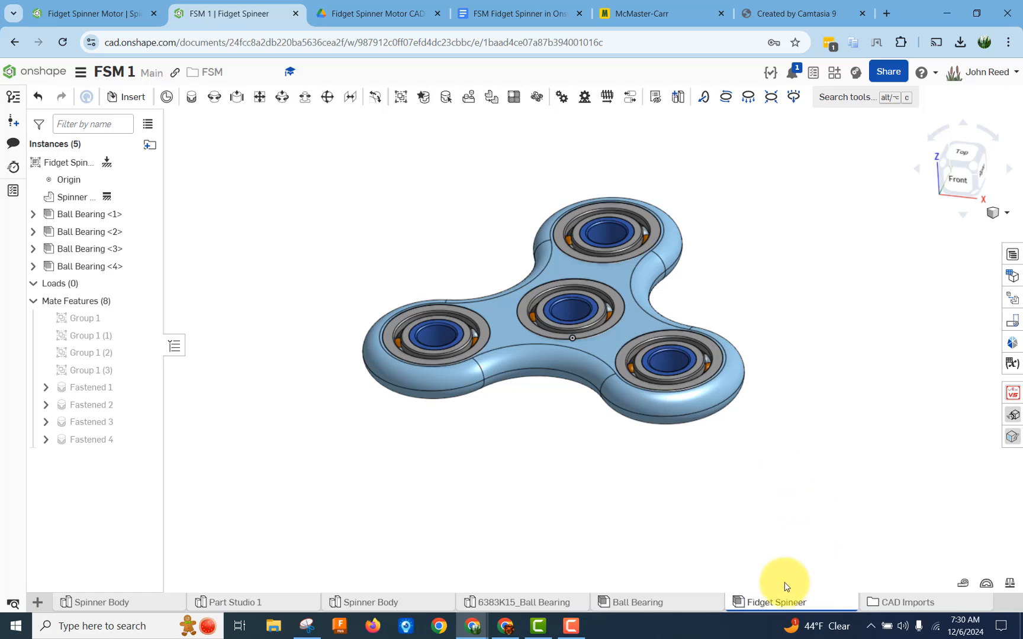
# Create a drawing of the Fidget Spineer assembly from the CALHIGH-A-INCH.dwt template with no views.
pyautogui.rightClick(778, 605)
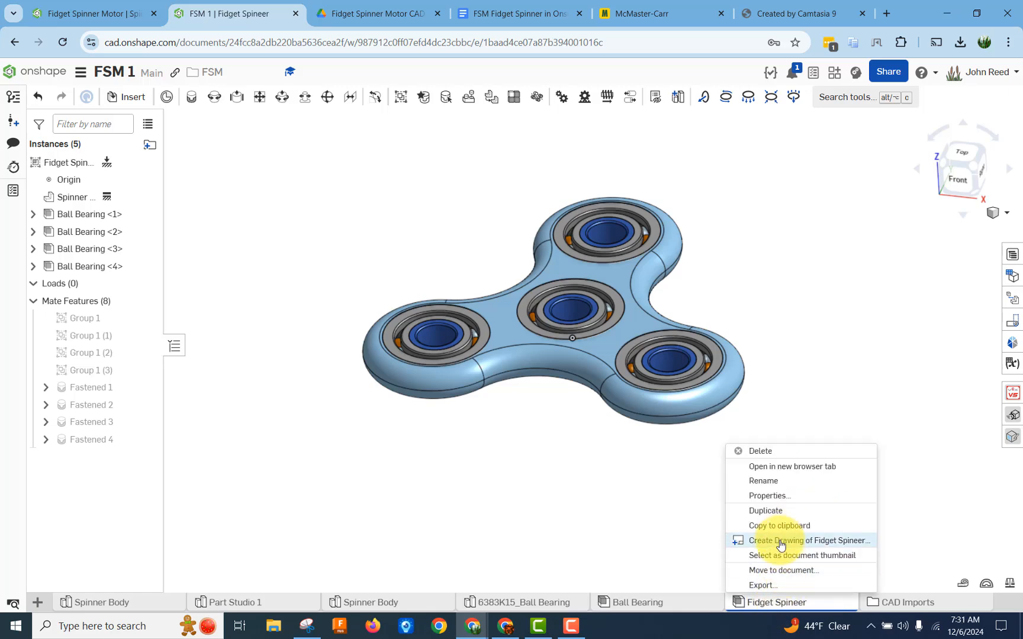
pyautogui.click(780, 544)
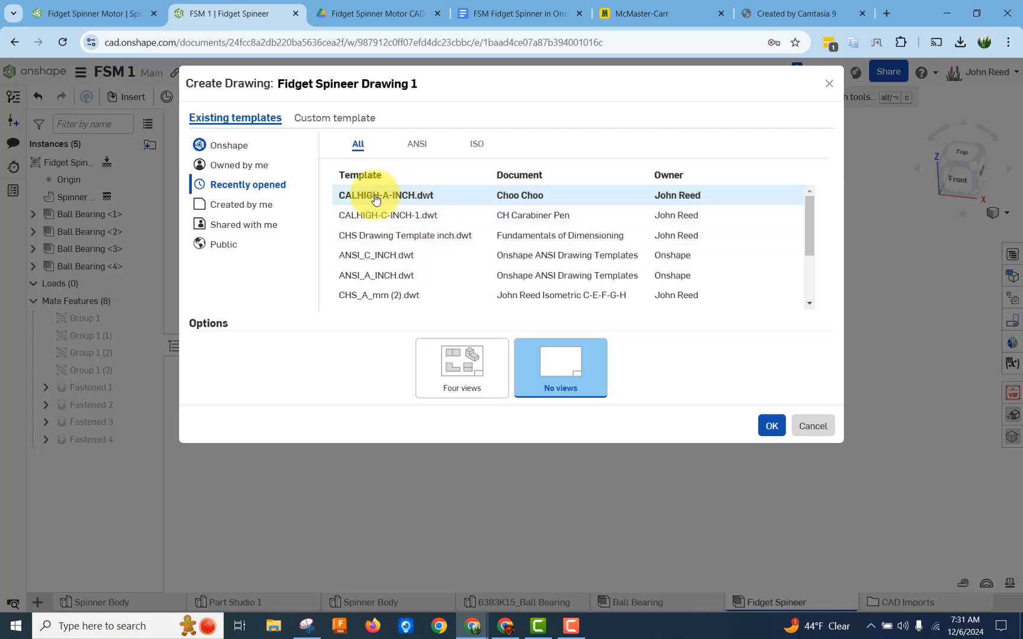
pyautogui.click(398, 201)
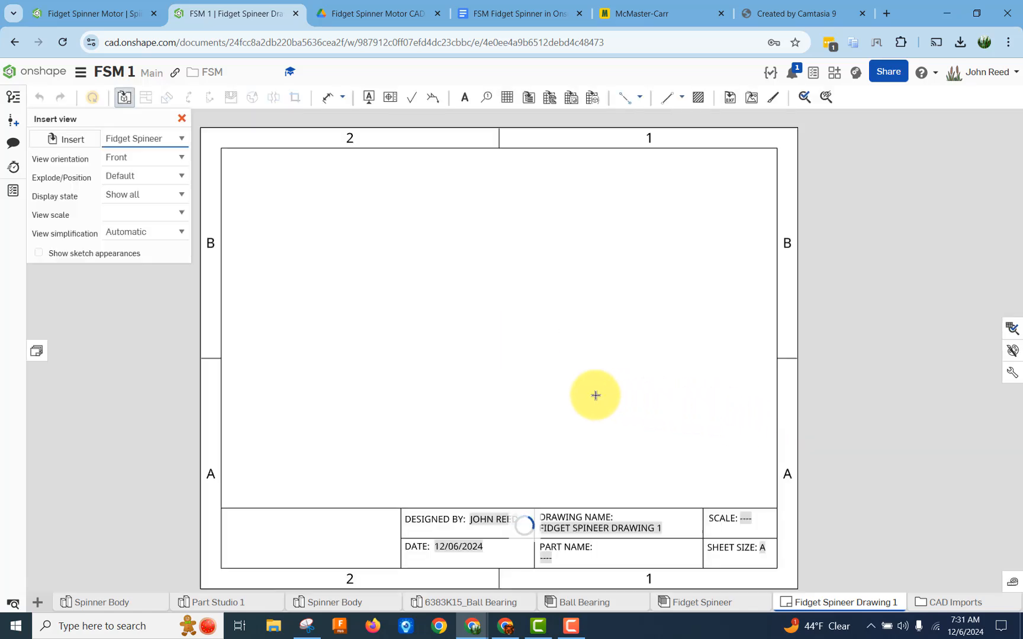
# Place an isometric view of the Fidget Spineer assembly in its Explode 1 state on the left half of the sheet.
pyautogui.click(150, 158)
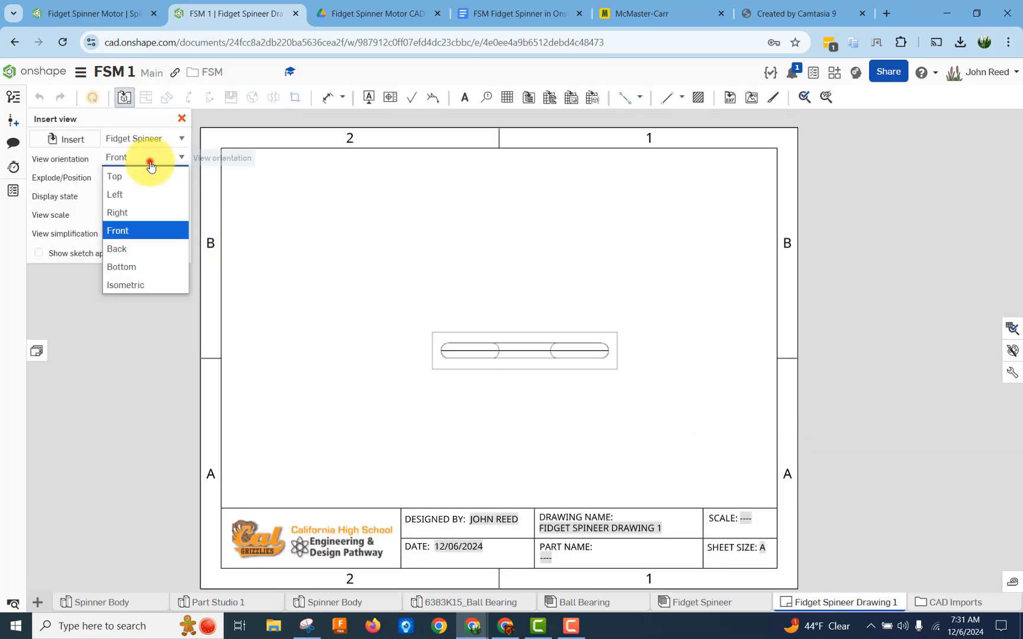
pyautogui.click(120, 288)
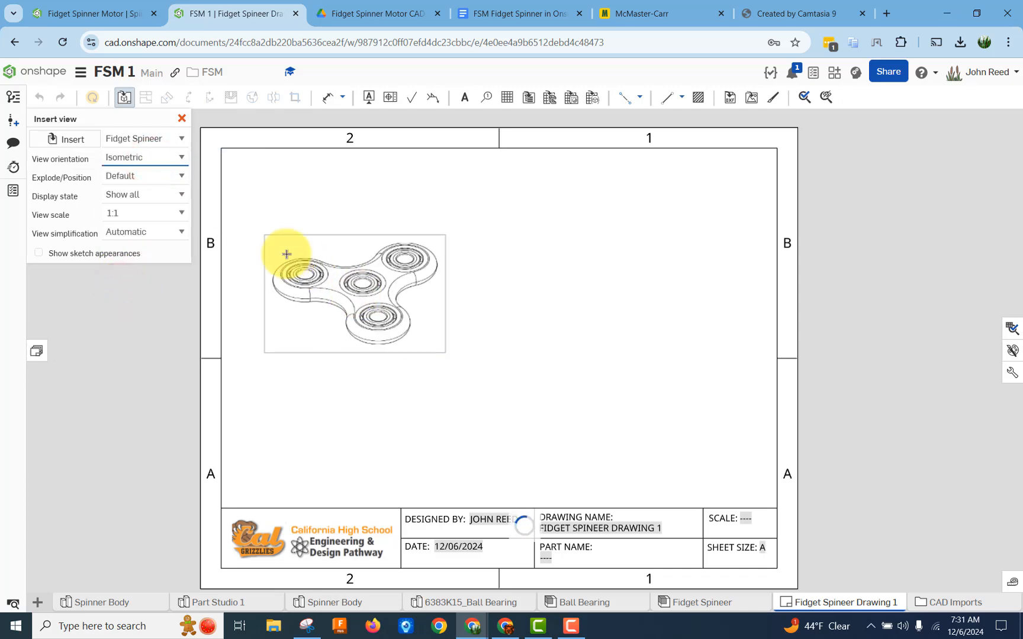
pyautogui.click(168, 176)
pyautogui.click(162, 213)
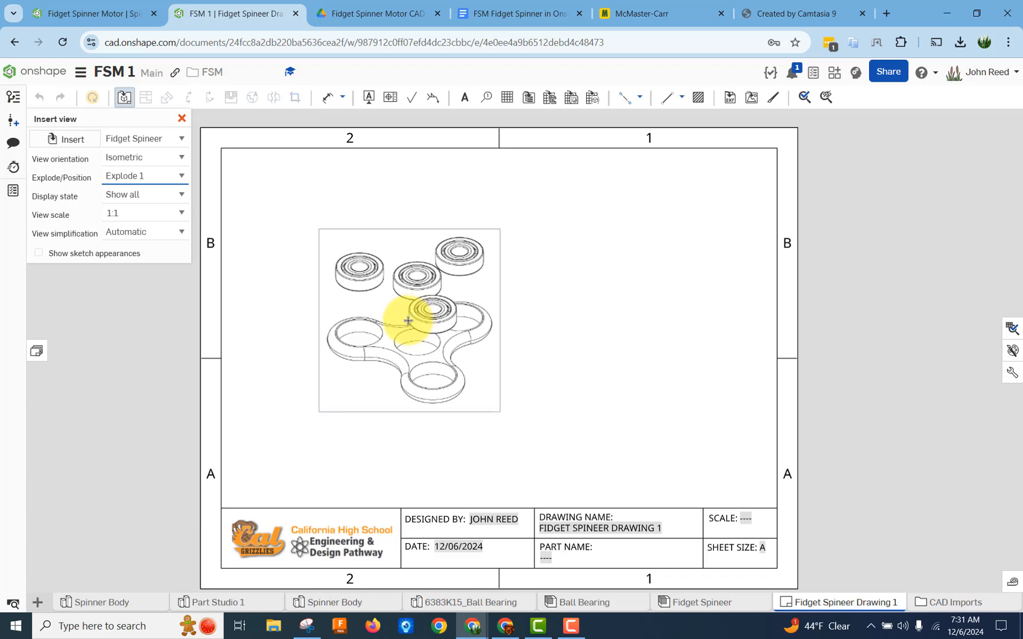
pyautogui.click(408, 321)
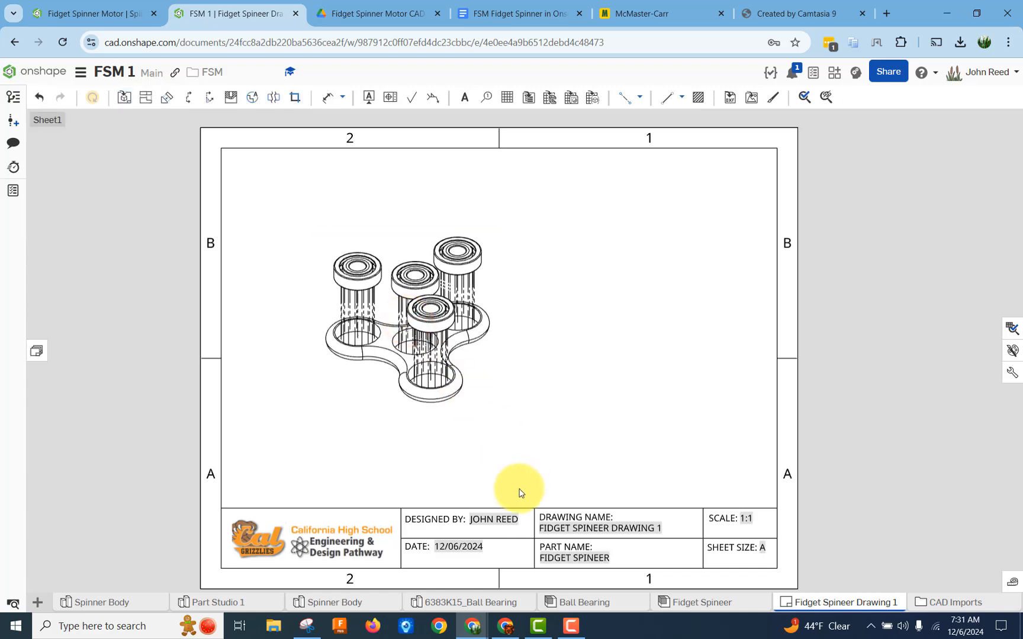
# Show the exploded isometric view with shading so the parts appear in colour.
pyautogui.rightClick(389, 356)
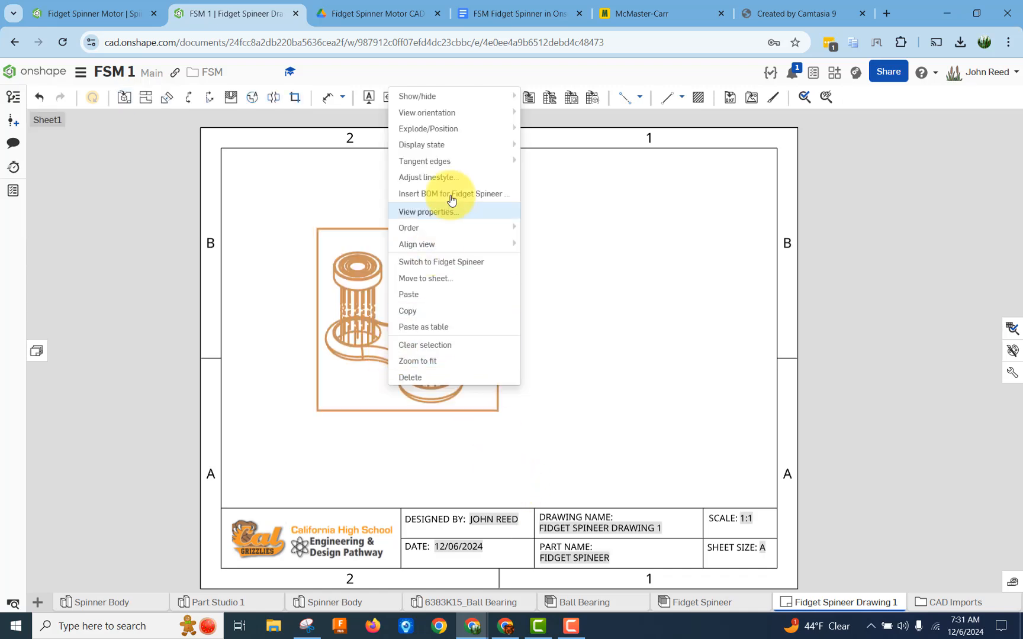
pyautogui.moveTo(471, 96)
pyautogui.click(551, 114)
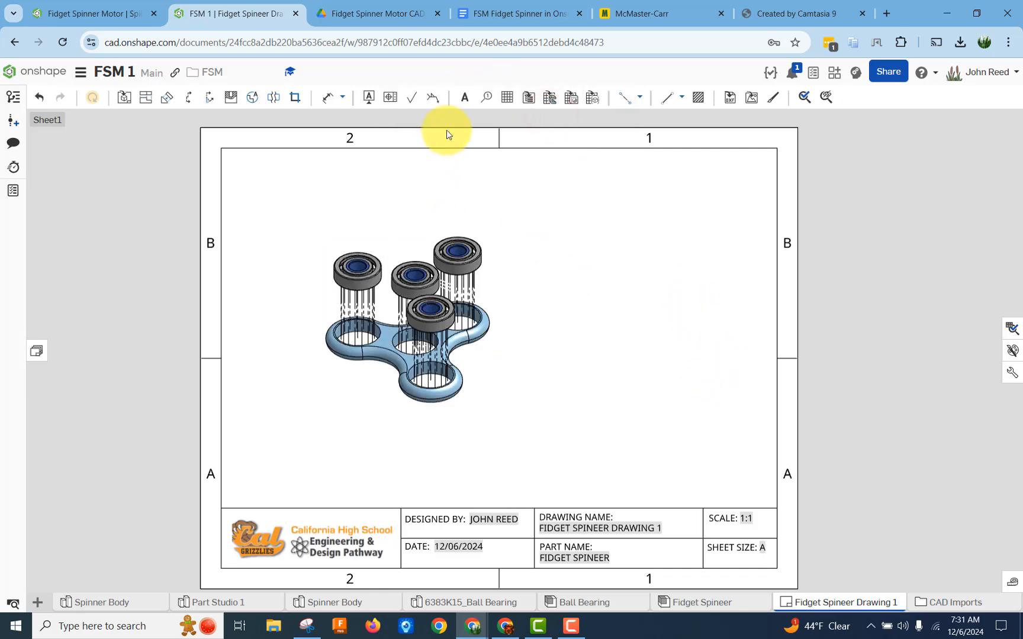
# Insert a structured top-level BOM table with a fixed bottom-right corner, placed against the right border directly above the title block.
pyautogui.click(531, 98)
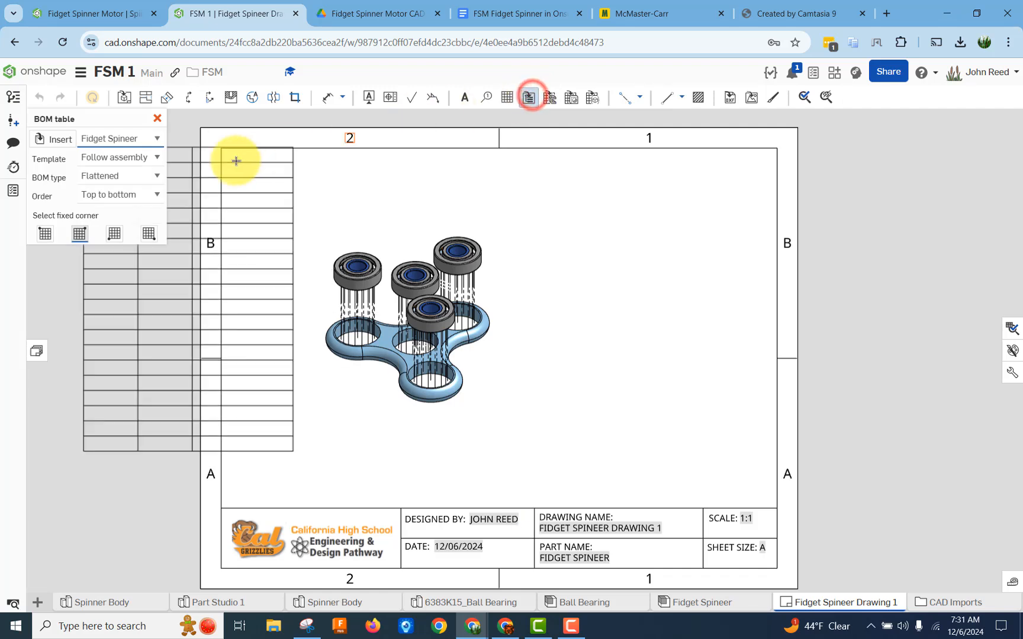
pyautogui.click(146, 175)
pyautogui.click(126, 214)
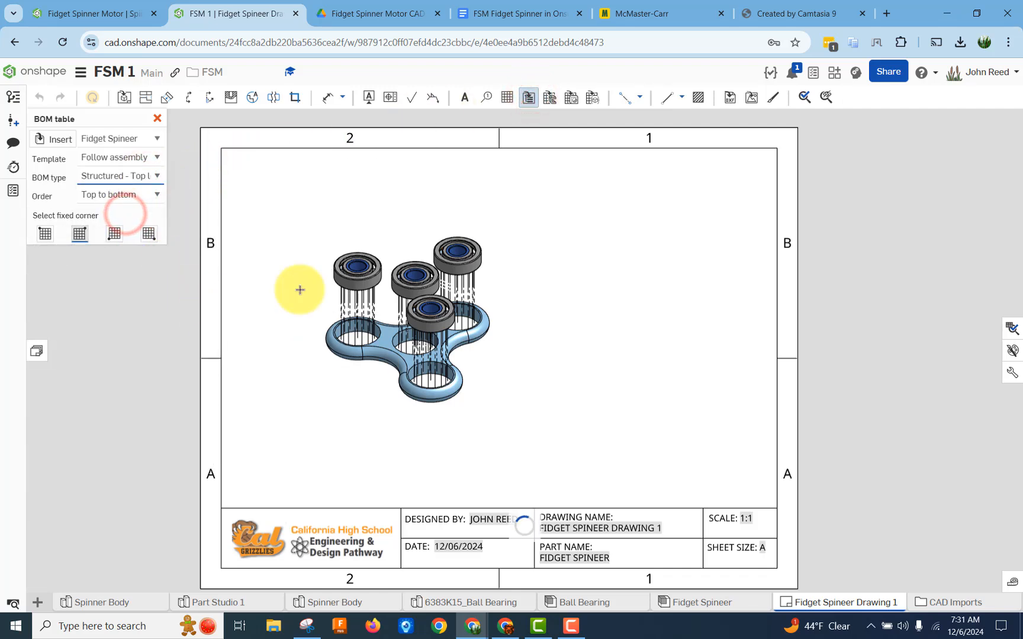
pyautogui.click(148, 237)
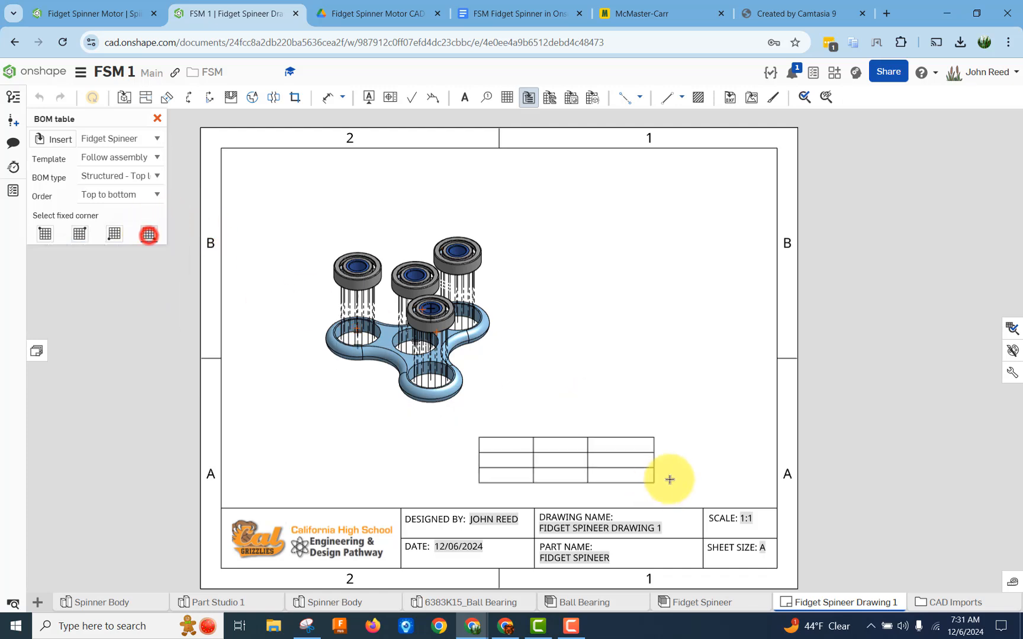
pyautogui.click(777, 507)
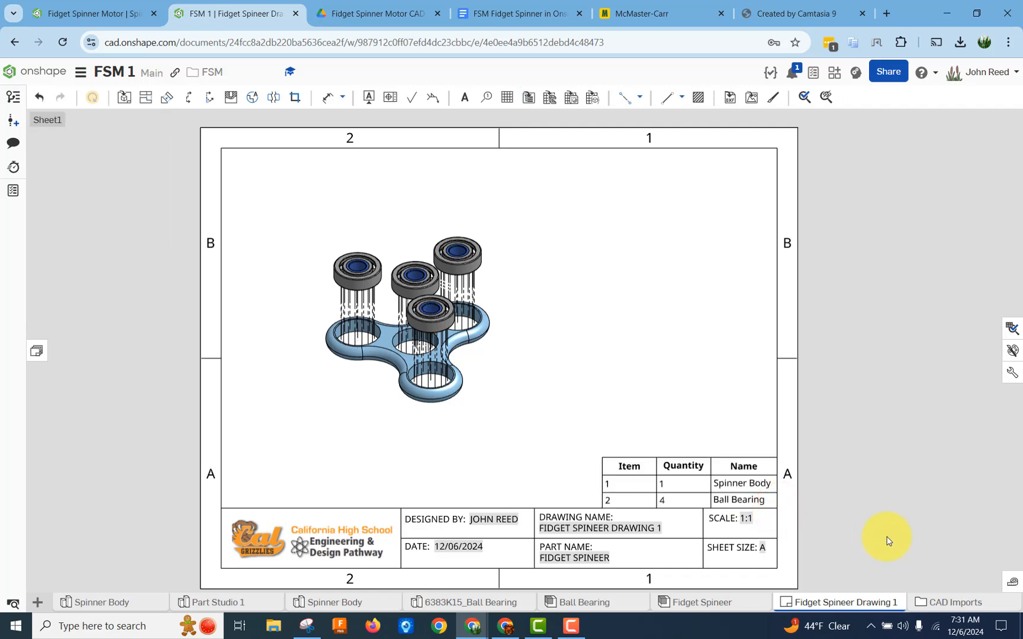
# Add a circular item-number callout to the rearmost ball bearing, placing its balloon up and to the right of the bearing.
pyautogui.click(486, 97)
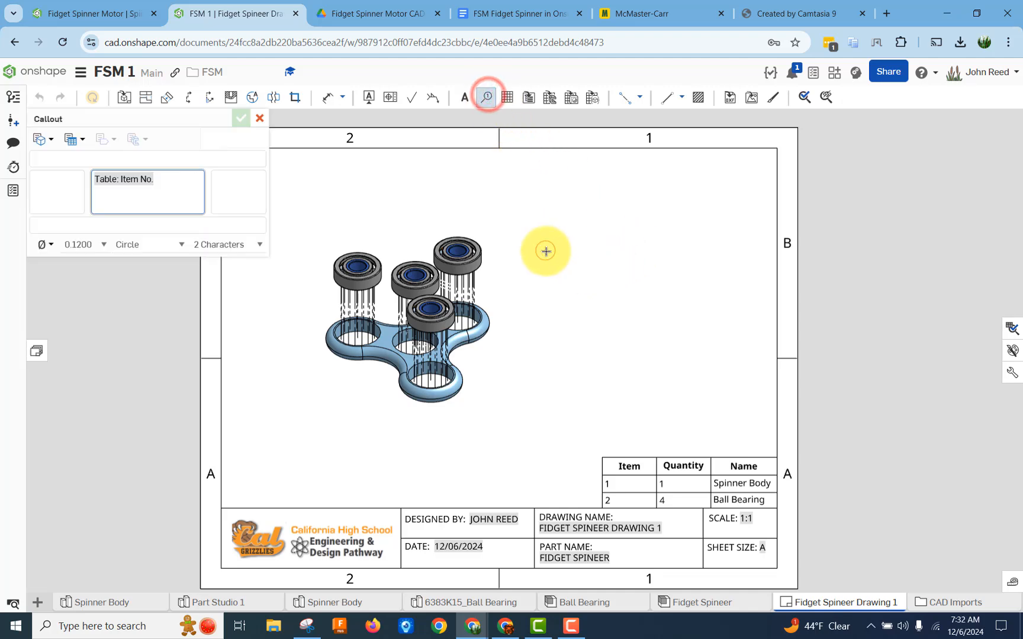
pyautogui.scroll(5, 505, 246)
pyautogui.scroll(-1, 506, 246)
pyautogui.click(459, 235)
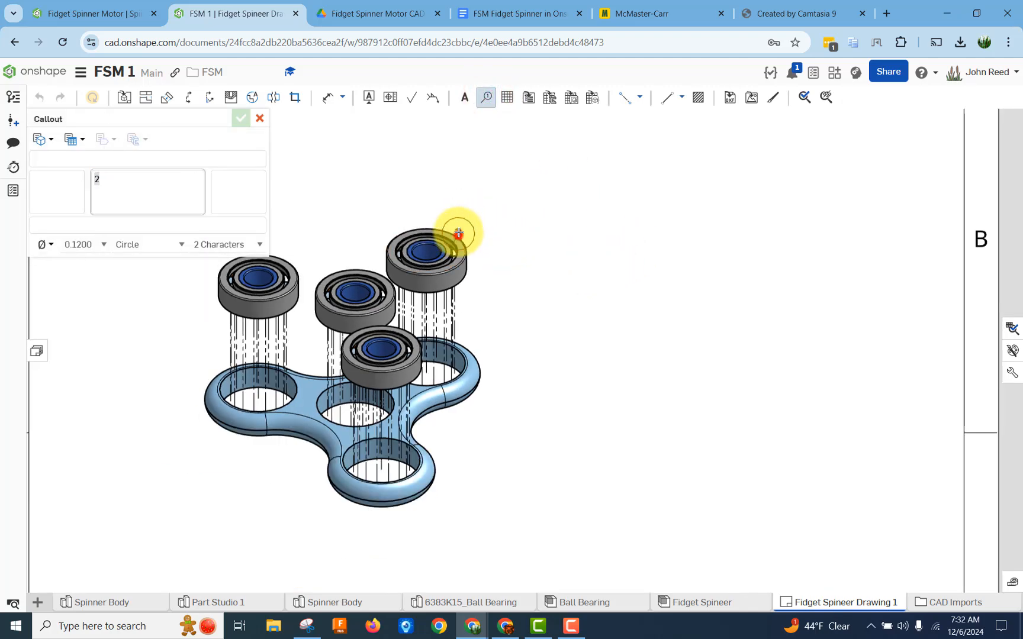
pyautogui.click(556, 170)
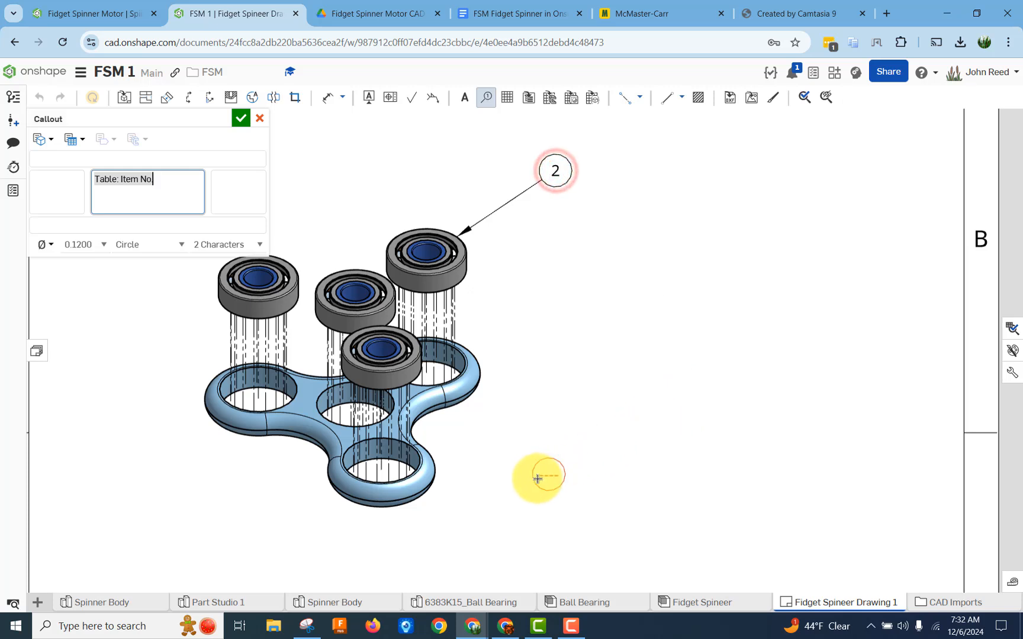
# Add an item-number callout to the spinner body's lower lobe, with its balloon down and to the right, and finish the callouts.
pyautogui.click(424, 496)
pyautogui.click(521, 554)
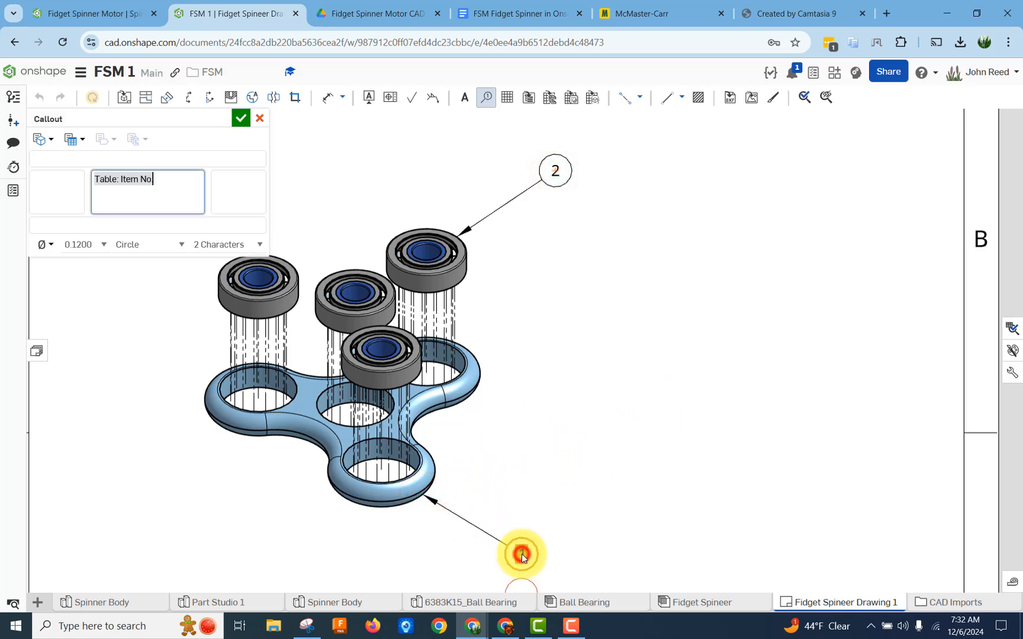
pyautogui.click(241, 118)
pyautogui.scroll(-5, 708, 393)
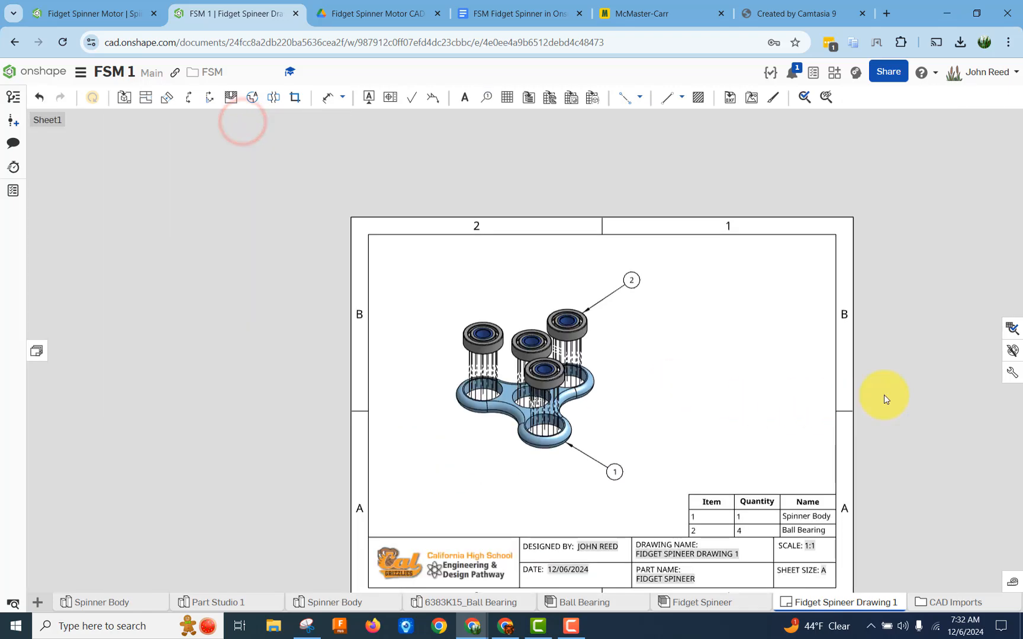
pyautogui.moveTo(899, 399); pyautogui.dragTo(820, 344, button='middle')
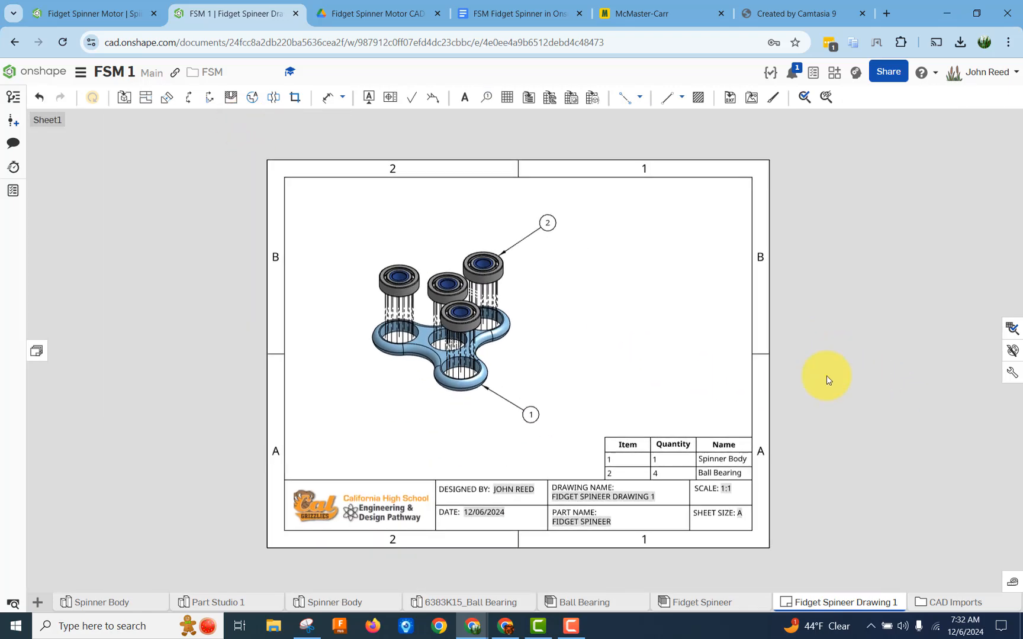